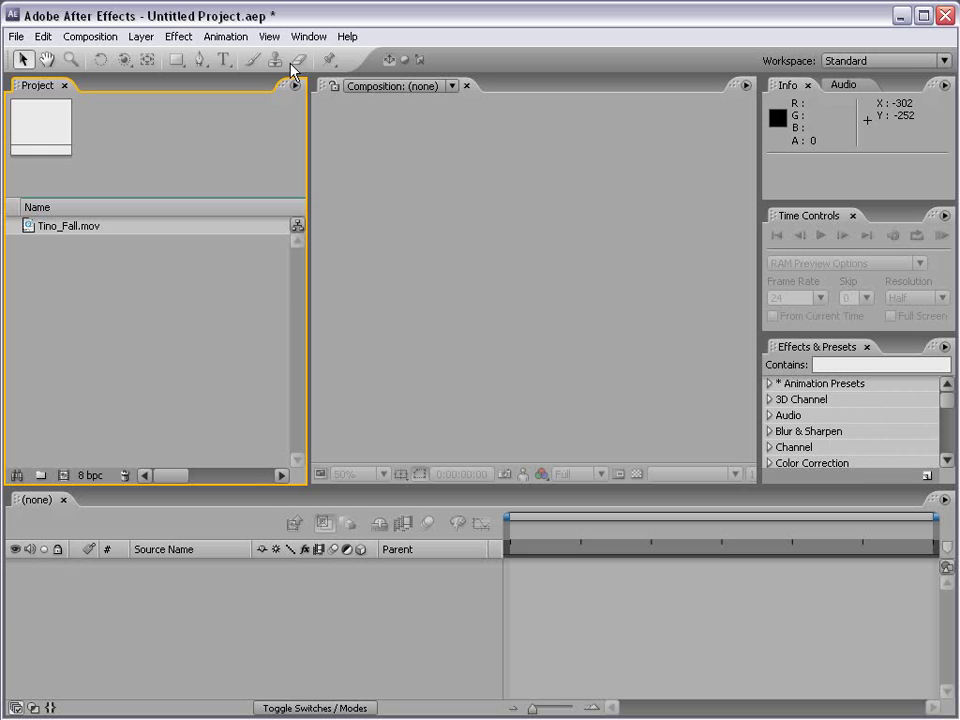
Create a Tino_Fall composition from Tino_Fall.mov and scrub to a frame showing the man.
{"action": "left_click", "coordinate": [28, 228]}
{"action": "left_click_drag", "start_coordinate": [28, 228], "coordinate": [501, 288]}
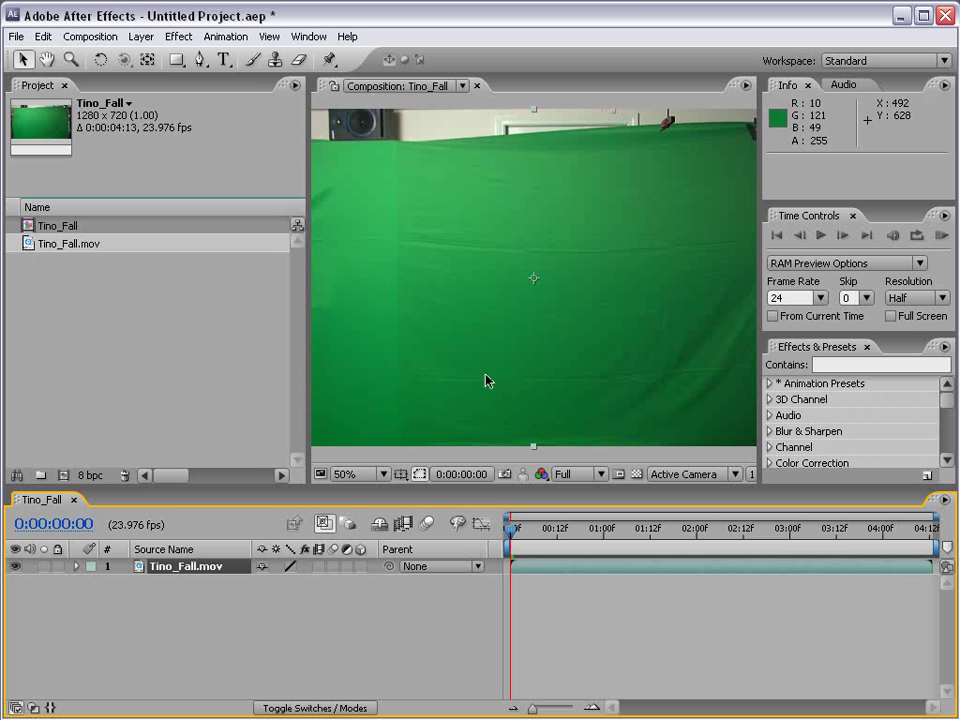
{"action": "left_click_drag", "start_coordinate": [386, 486], "coordinate": [381, 420]}
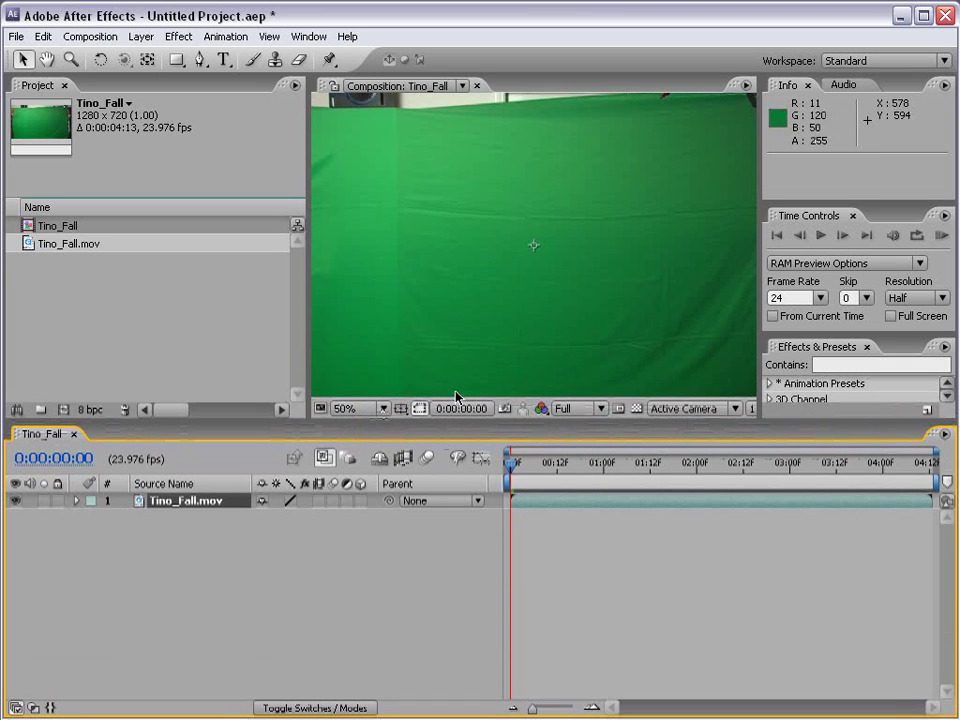
{"action": "left_click_drag", "start_coordinate": [574, 466], "coordinate": [712, 466]}
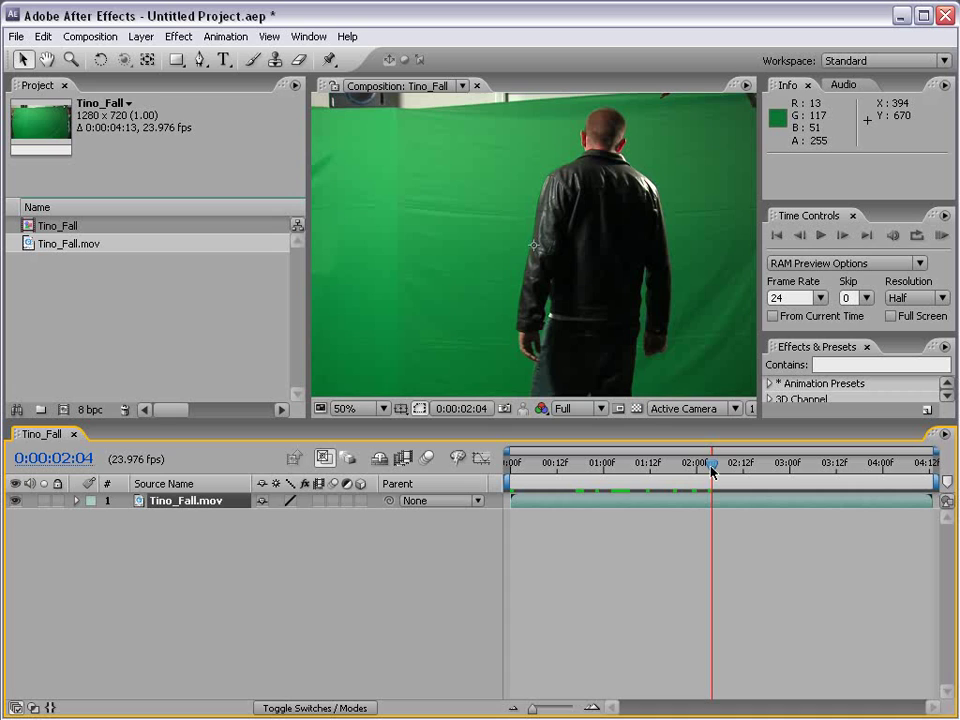
Twirl open the layer's Transform properties and select Position.
{"action": "left_click", "coordinate": [77, 501]}
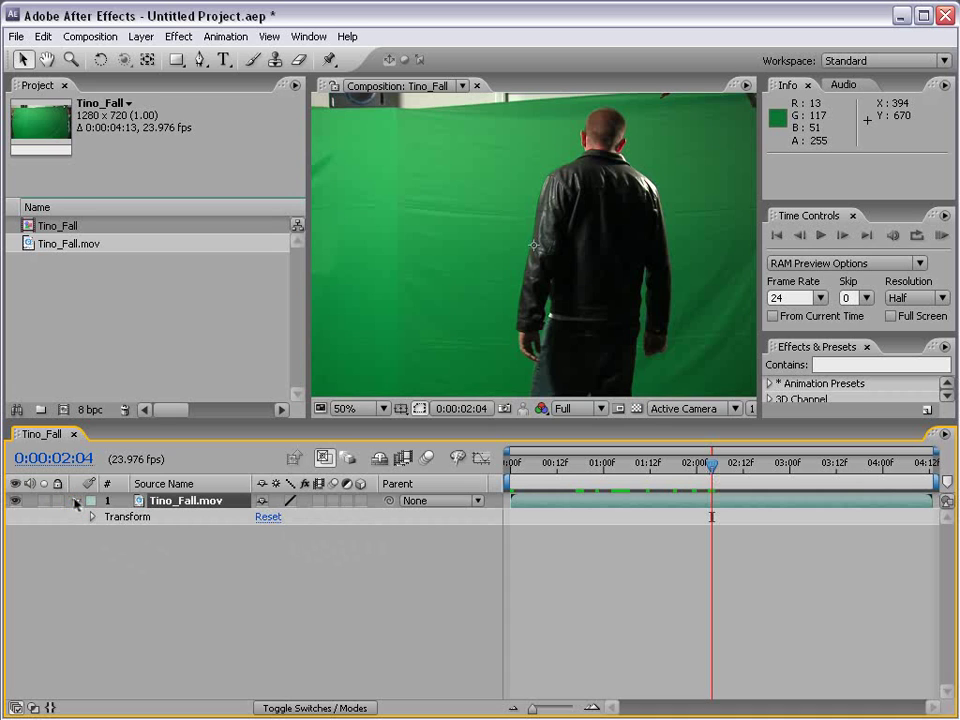
{"action": "left_click", "coordinate": [92, 517]}
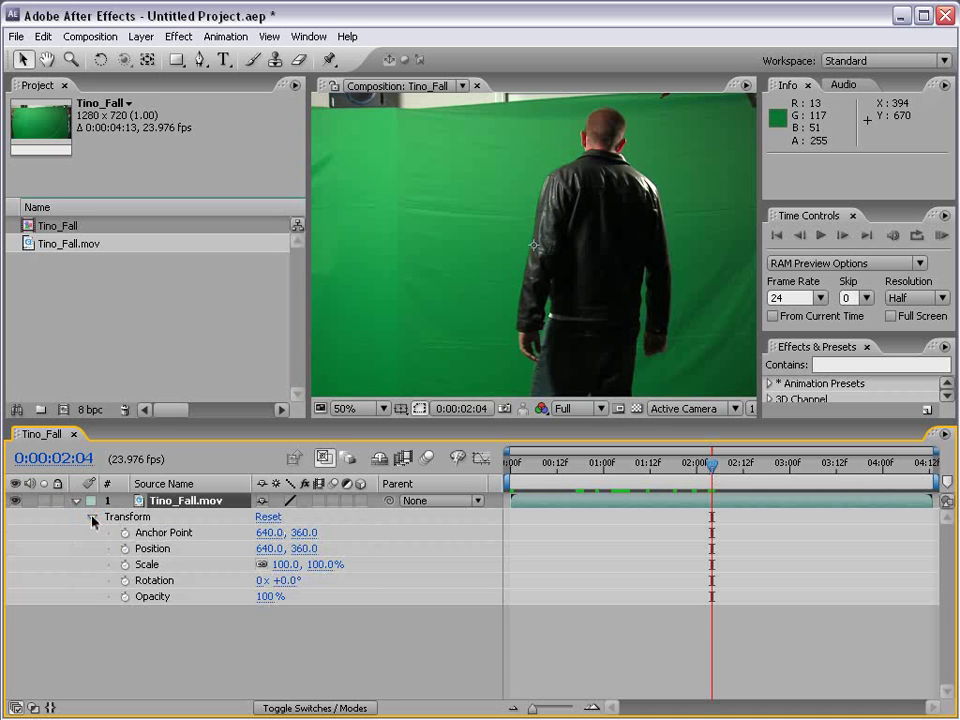
{"action": "left_click", "coordinate": [156, 550]}
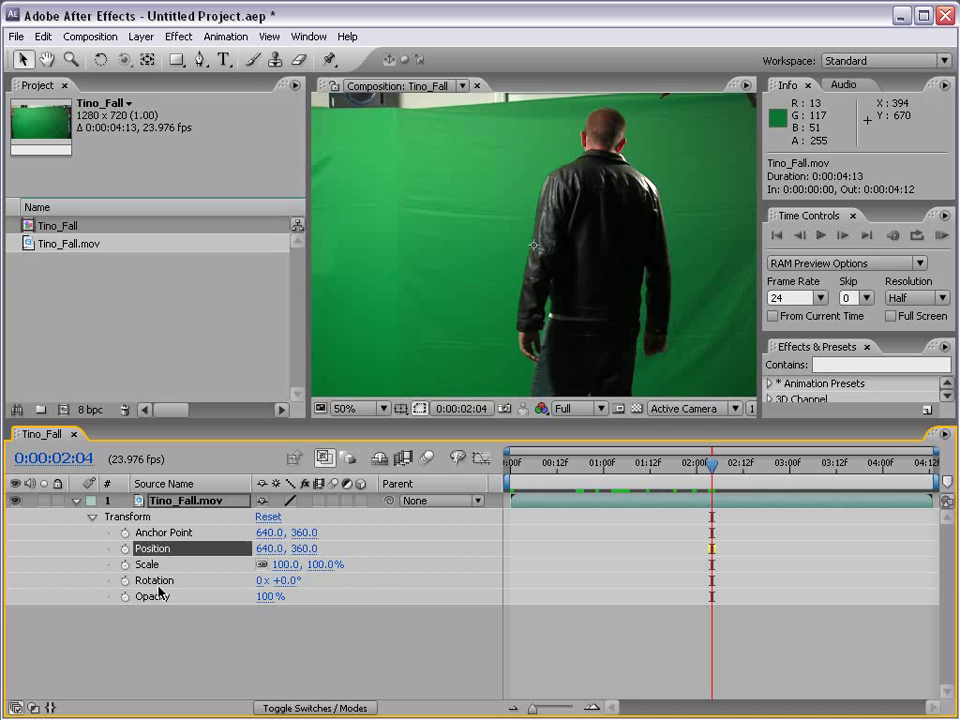
Add a Position expression and delete its default transform.position text.
{"action": "left_click", "coordinate": [125, 548], "text": "alt"}
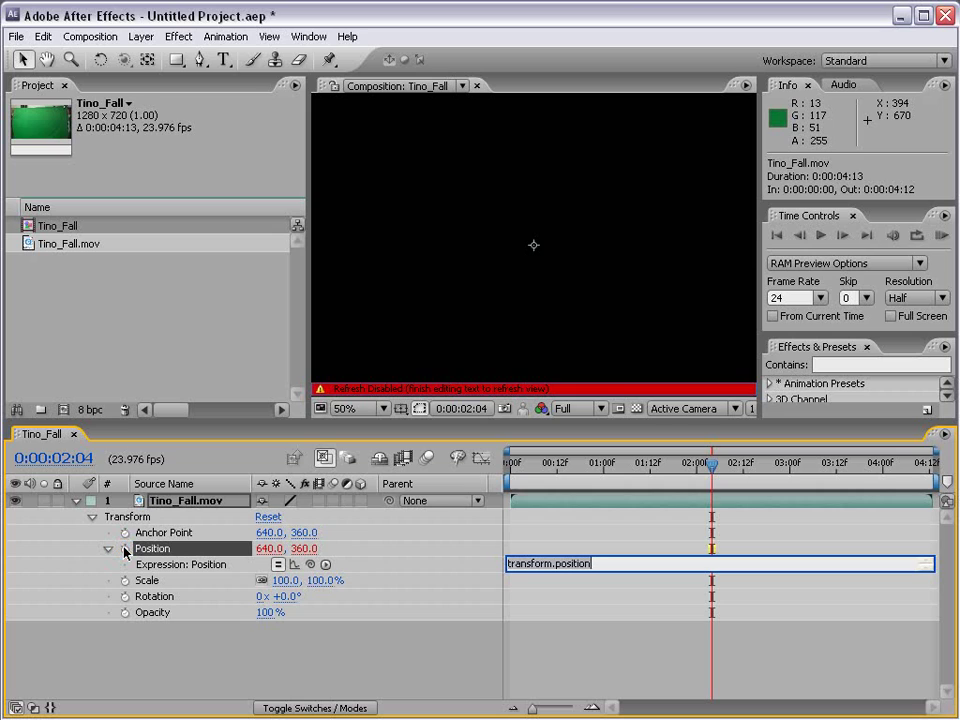
{"action": "left_click", "coordinate": [598, 566]}
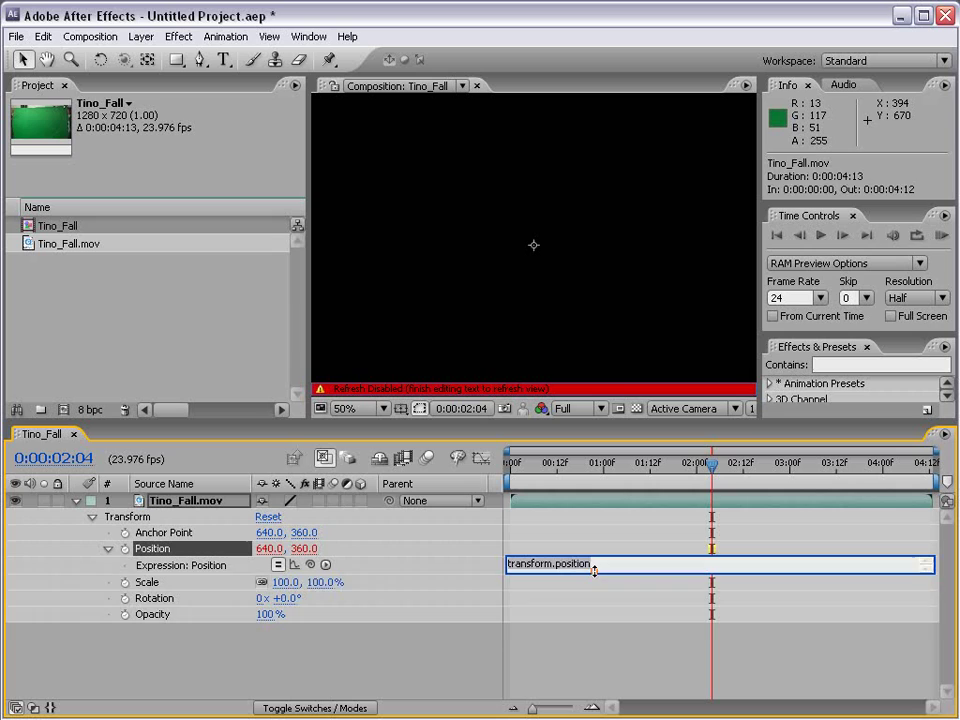
{"action": "left_click", "coordinate": [602, 570]}
{"action": "left_click_drag", "start_coordinate": [591, 565], "coordinate": [507, 566]}
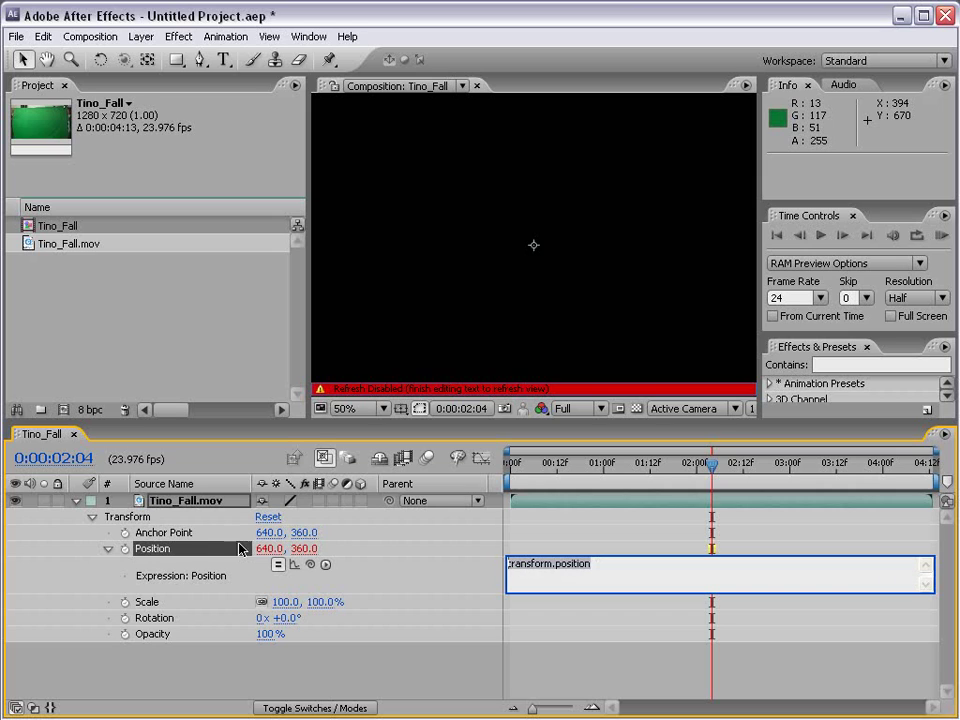
{"action": "left_click", "coordinate": [604, 566]}
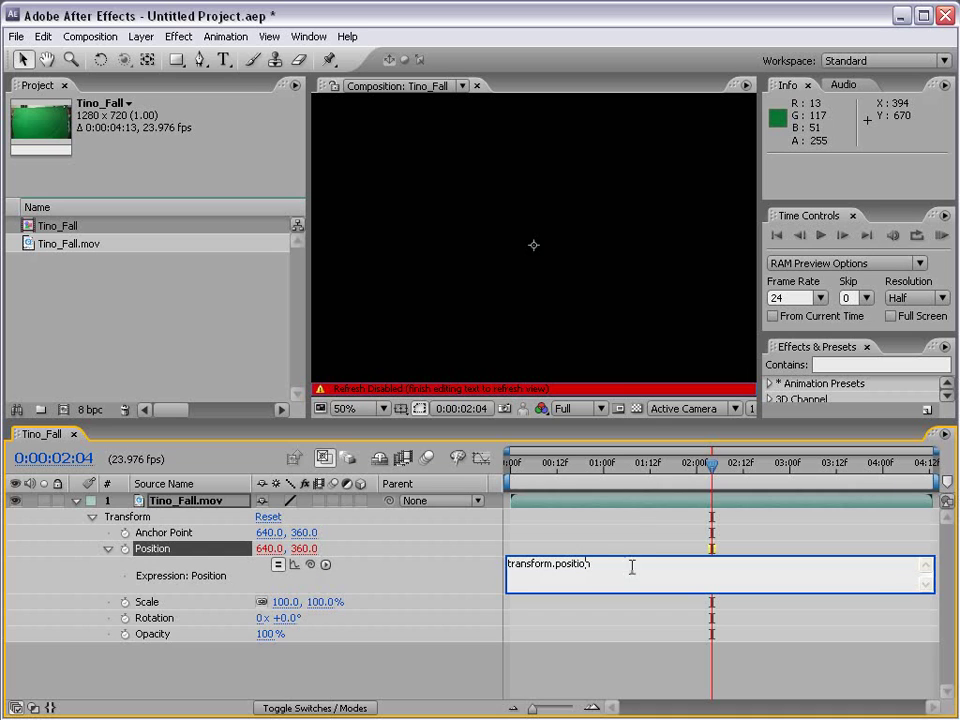
{"action": "left_click_drag", "start_coordinate": [632, 568], "coordinate": [454, 561]}
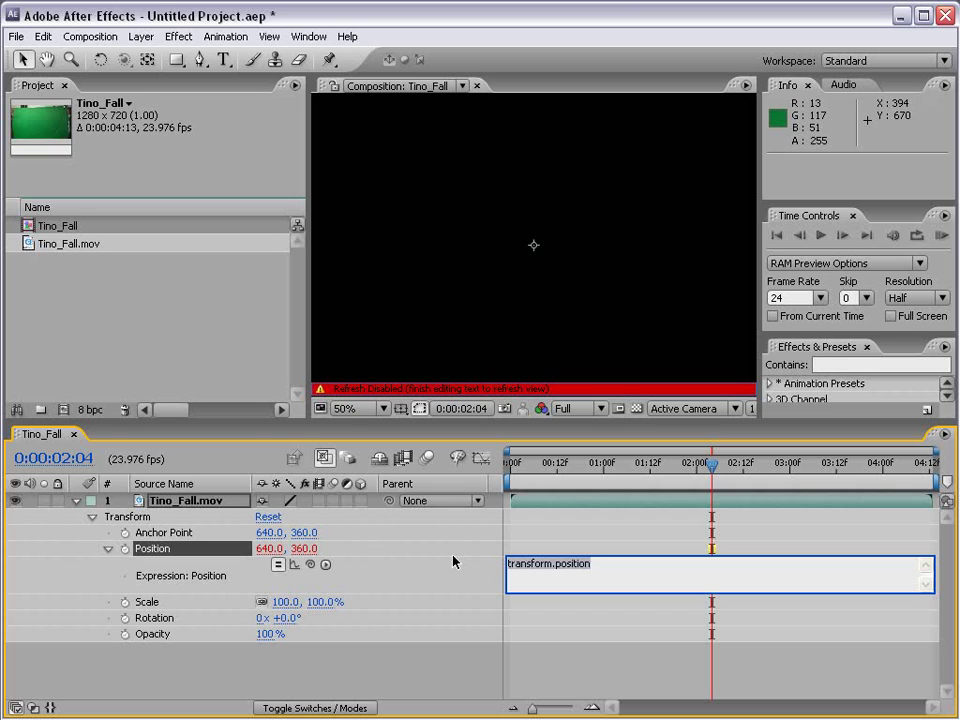
{"action": "key", "text": "BackSpace"}
{"action": "left_click", "coordinate": [549, 566]}
Browse the expression language menu, then dismiss it.
{"action": "left_click", "coordinate": [325, 566]}
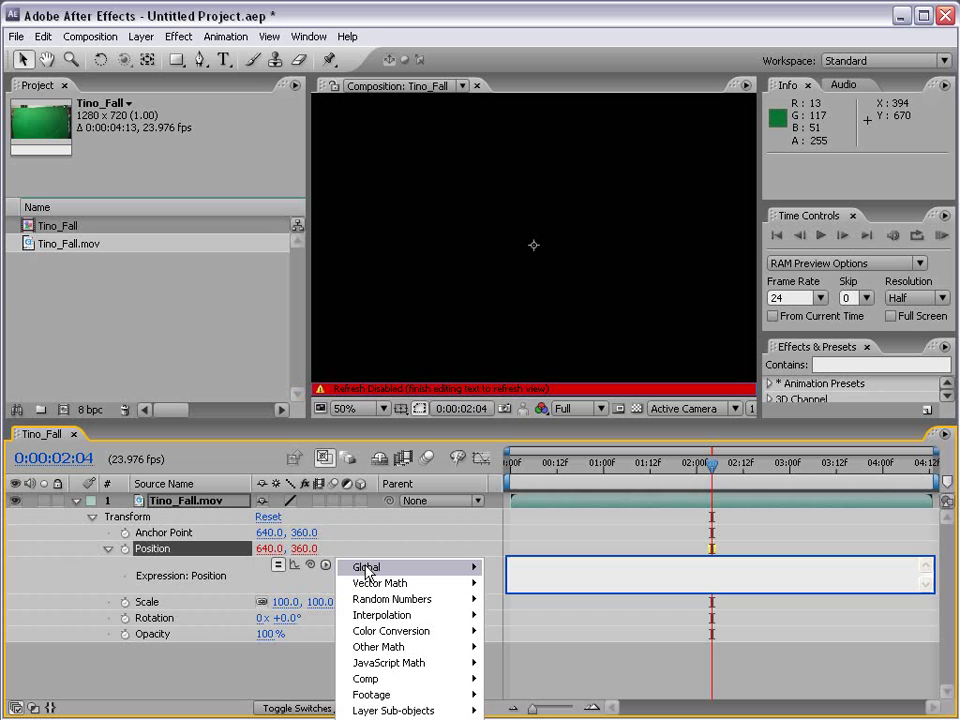
{"action": "mouse_move", "coordinate": [377, 602]}
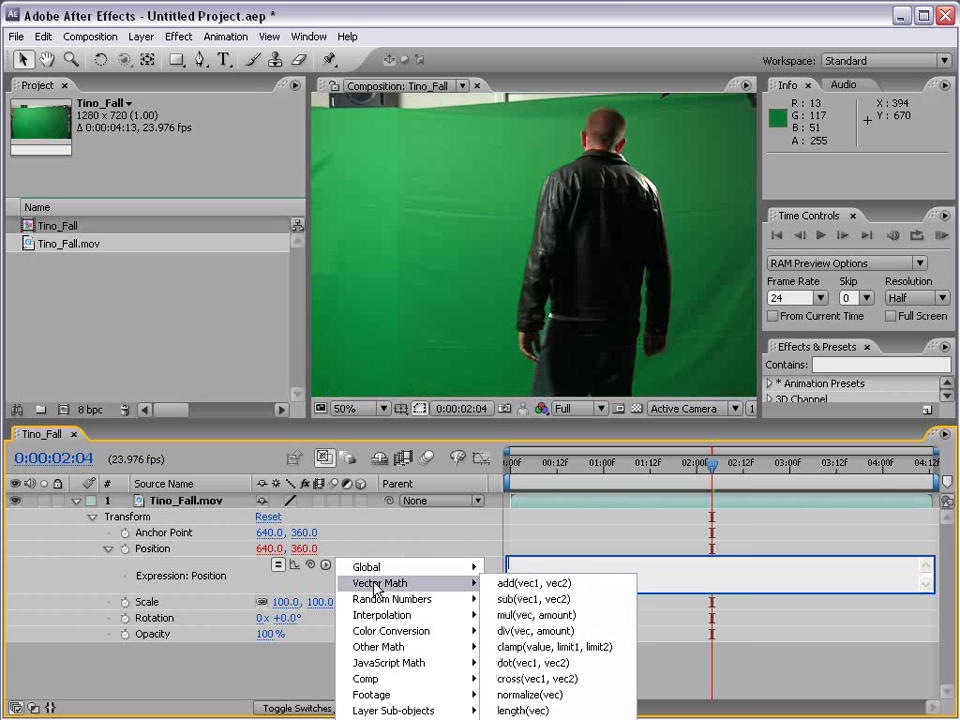
{"action": "left_click", "coordinate": [677, 574]}
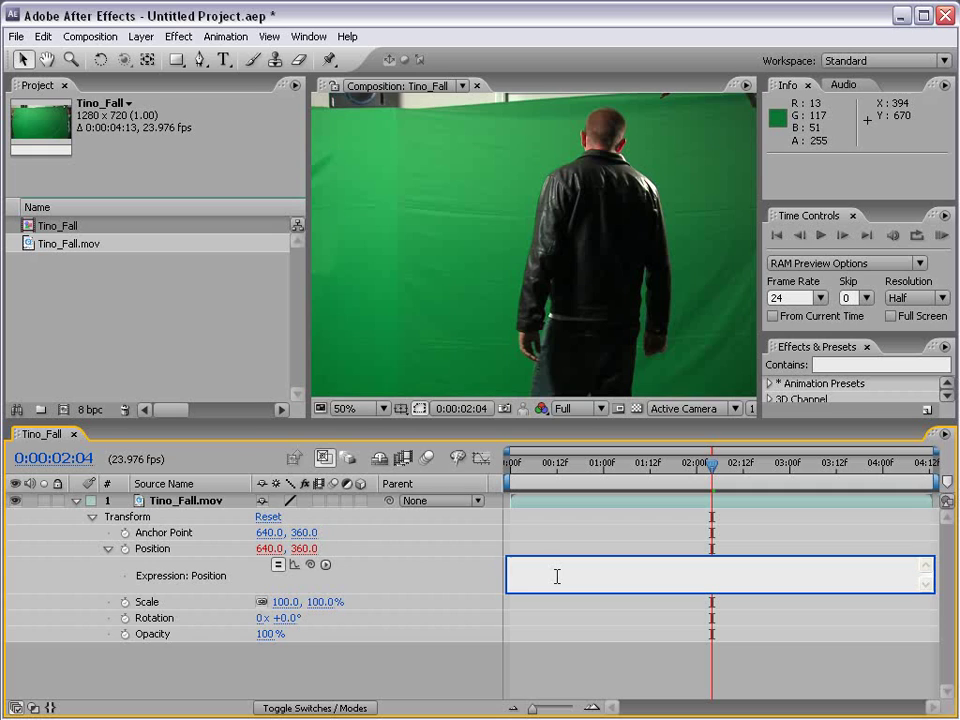
Enter wiggle(12,25) as the Position expression, change 12 to 10, and commit it.
{"action": "type", "text": "wiggle(12,25)"}
{"action": "double_click", "coordinate": [547, 565]}
{"action": "double_click", "coordinate": [562, 564]}
{"action": "left_click", "coordinate": [587, 565]}
{"action": "double_click", "coordinate": [545, 564]}
{"action": "double_click", "coordinate": [558, 564]}
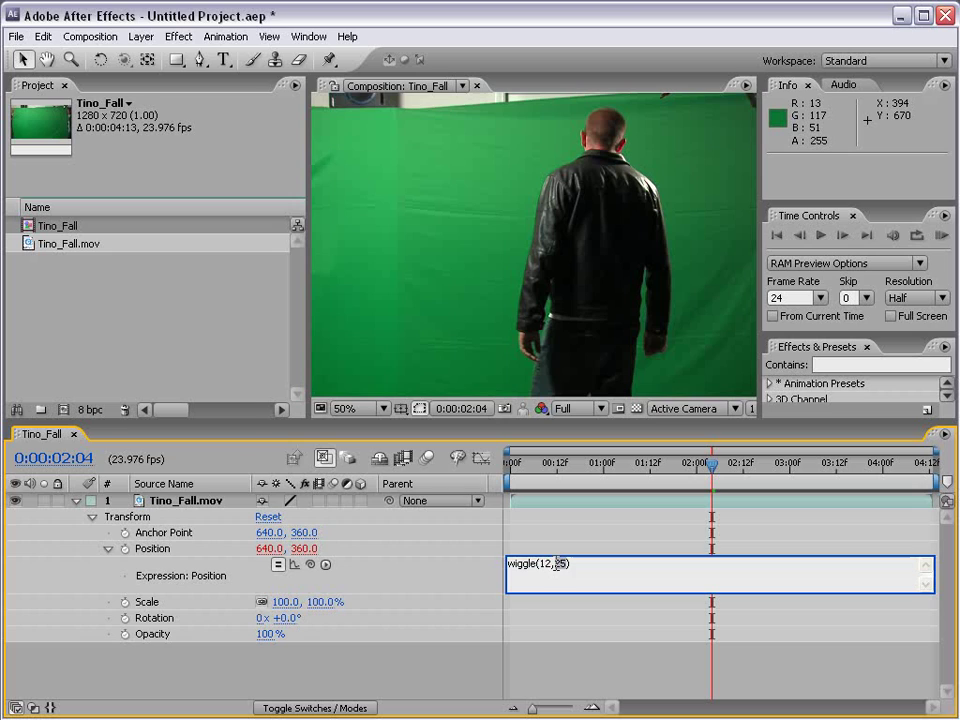
{"action": "left_click", "coordinate": [551, 564]}
{"action": "double_click", "coordinate": [541, 564]}
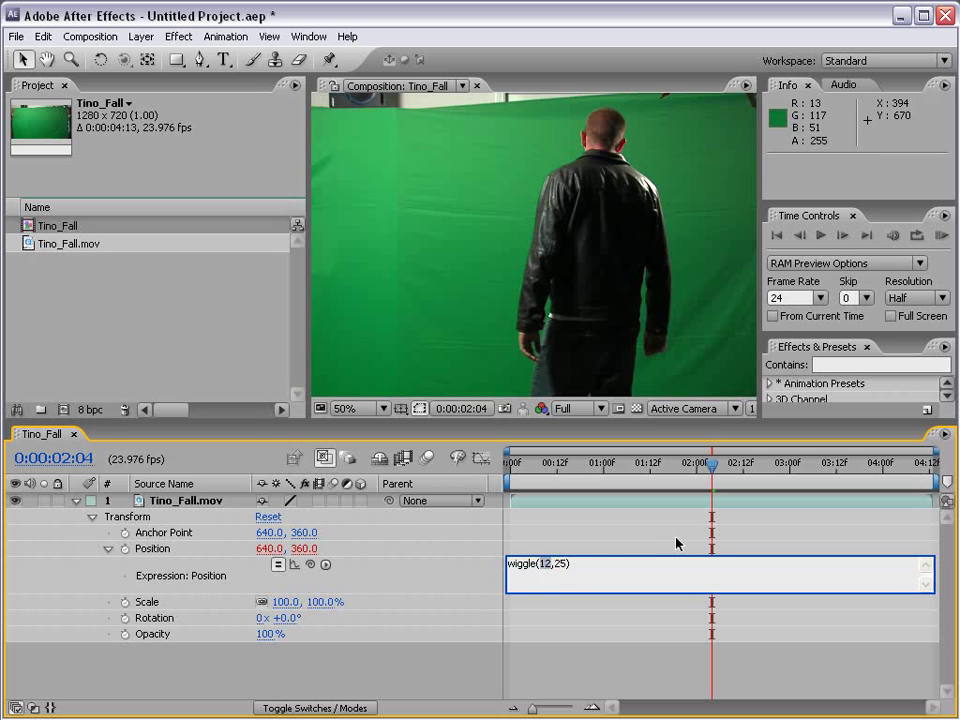
{"action": "type", "text": "10"}
{"action": "left_click", "coordinate": [566, 563]}
{"action": "left_click", "coordinate": [553, 551]}
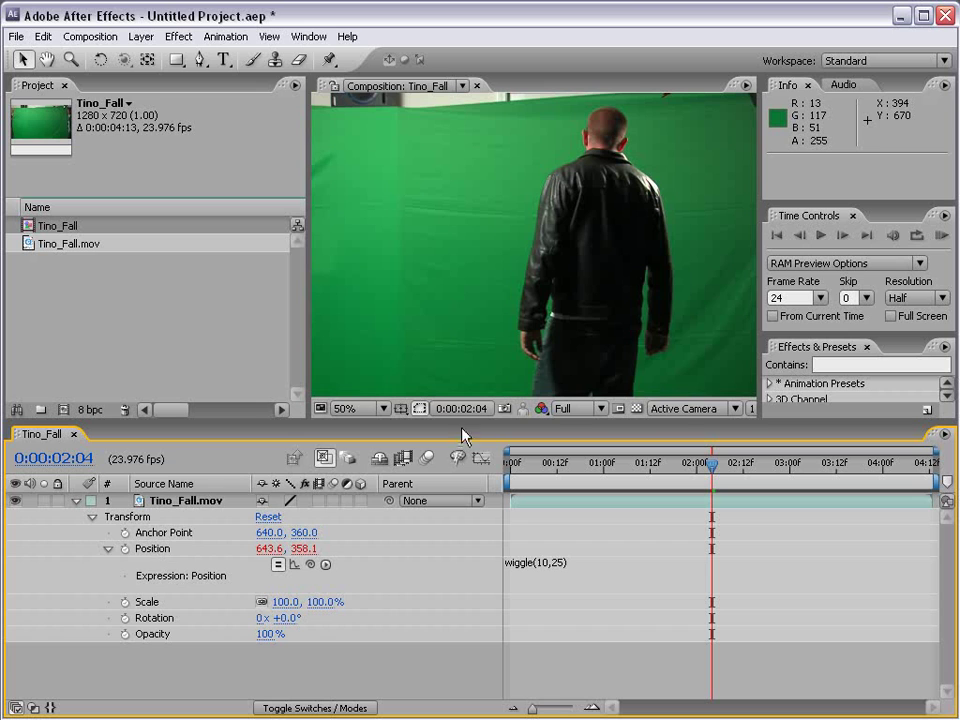
Enlarge the viewer, preview the wiggle(10,25) shake, and move to 0:00:02:20.
{"action": "left_click_drag", "start_coordinate": [480, 422], "coordinate": [480, 480]}
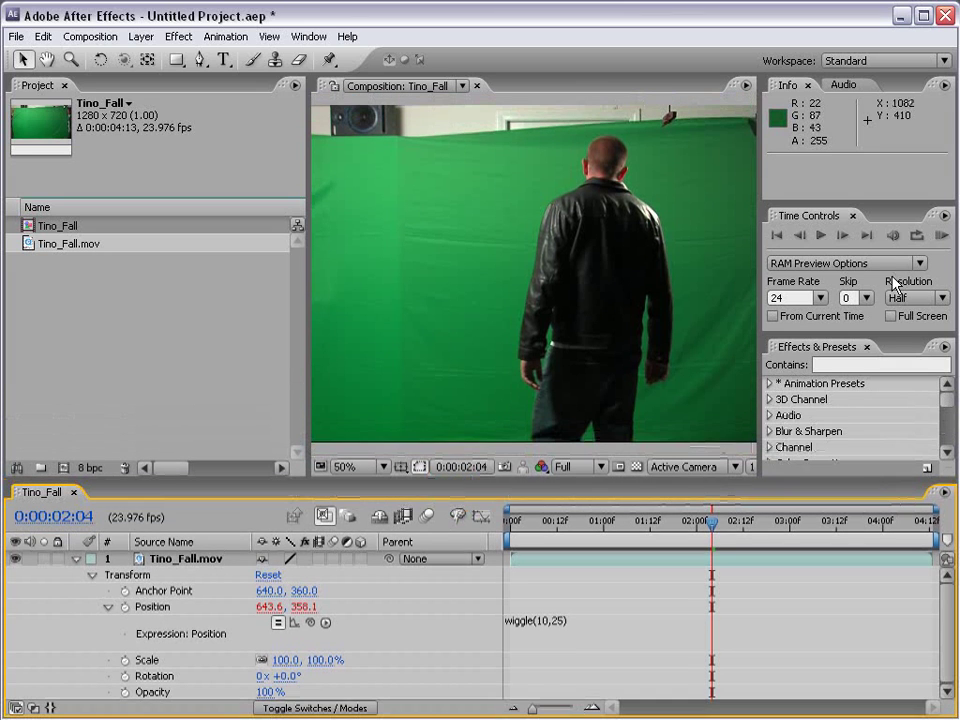
{"action": "left_click", "coordinate": [940, 236]}
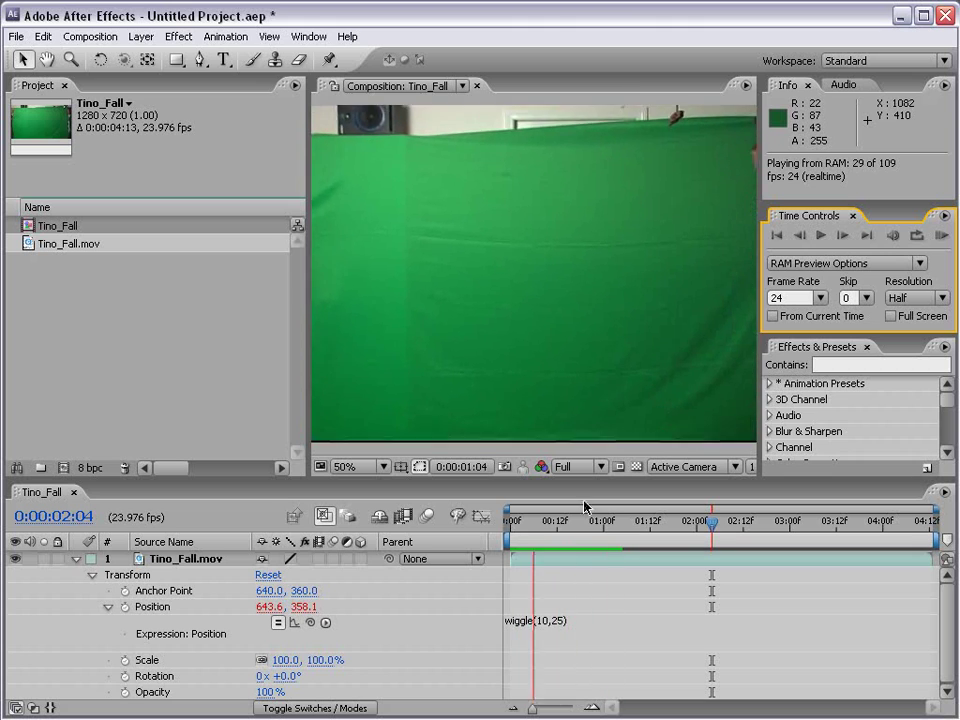
{"action": "left_click", "coordinate": [549, 522]}
{"action": "left_click_drag", "start_coordinate": [549, 529], "coordinate": [775, 533]}
Change the expression to wiggle(25,50) and preview the stronger shake.
{"action": "left_click", "coordinate": [567, 628]}
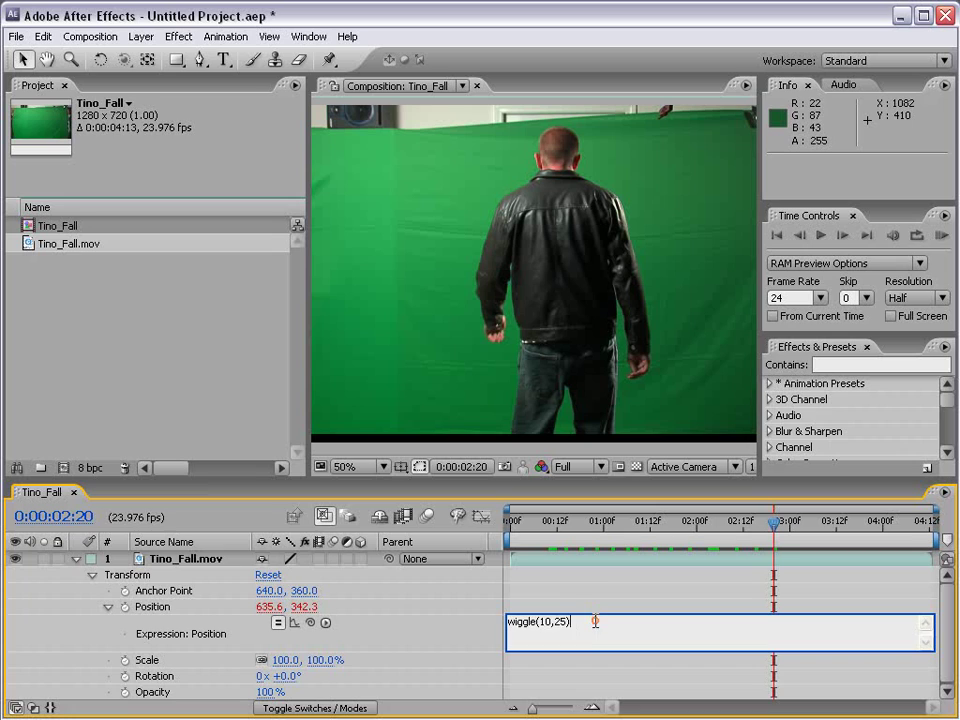
{"action": "left_click", "coordinate": [553, 607]}
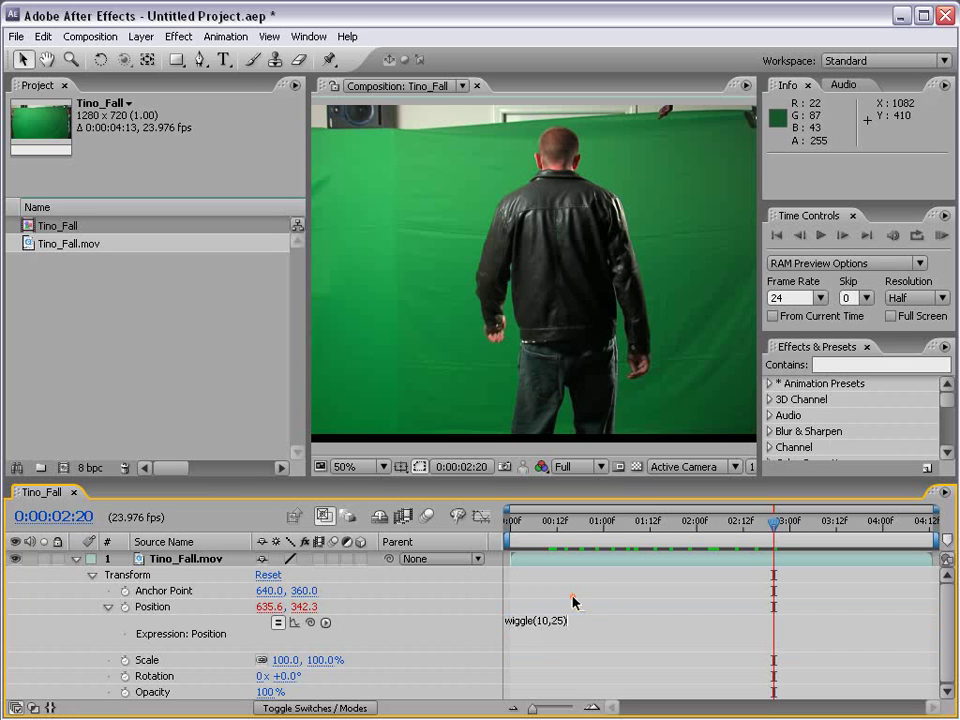
{"action": "left_click", "coordinate": [555, 622]}
{"action": "double_click", "coordinate": [545, 622]}
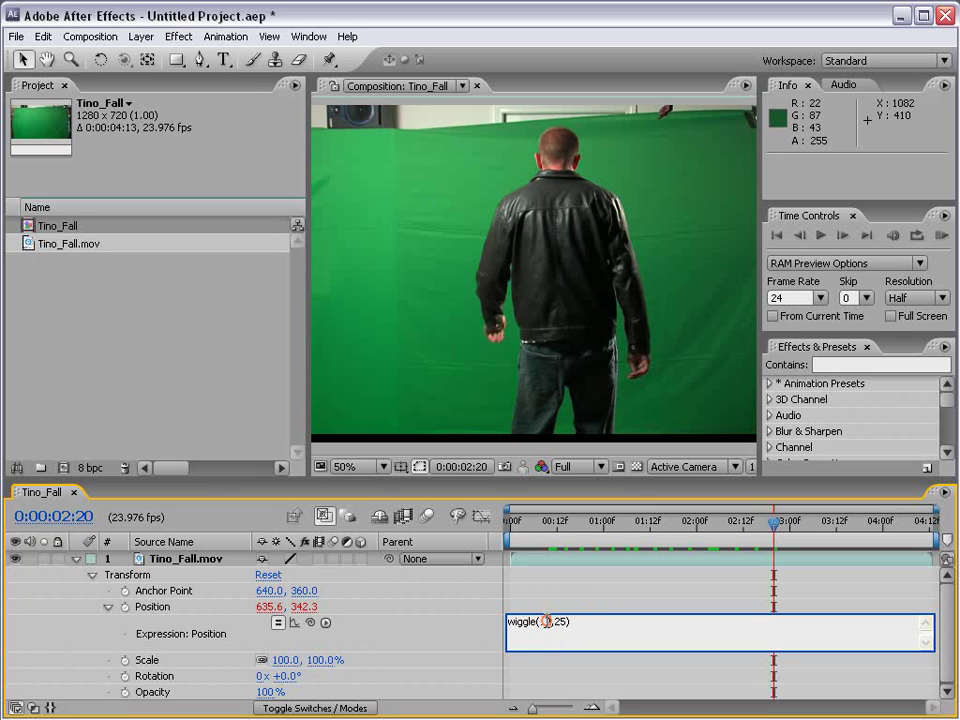
{"action": "type", "text": "25,50"}
{"action": "left_click", "coordinate": [941, 236]}
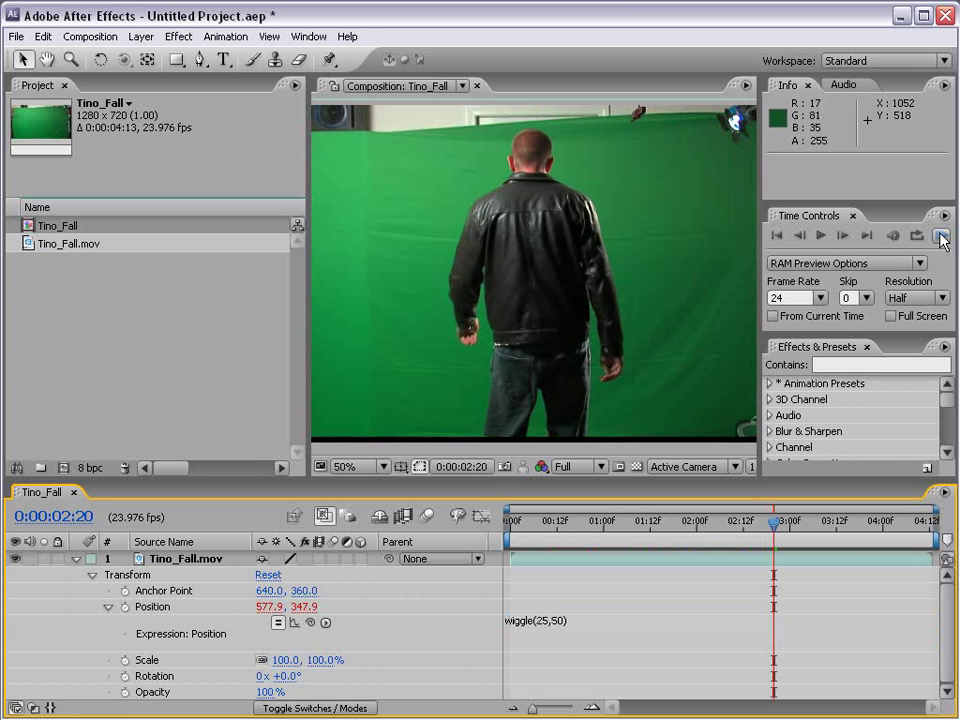
{"action": "left_click", "coordinate": [941, 236]}
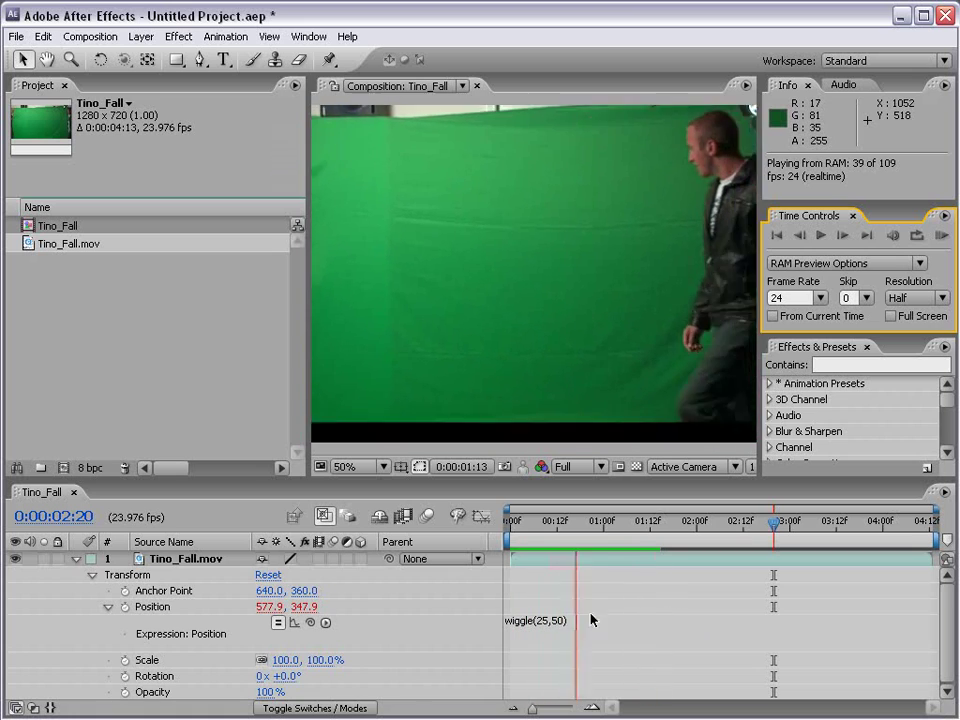
{"action": "left_click", "coordinate": [564, 621]}
Change the expression to wiggle(.25,250) and preview the slow, wide drift.
{"action": "left_click", "coordinate": [553, 621]}
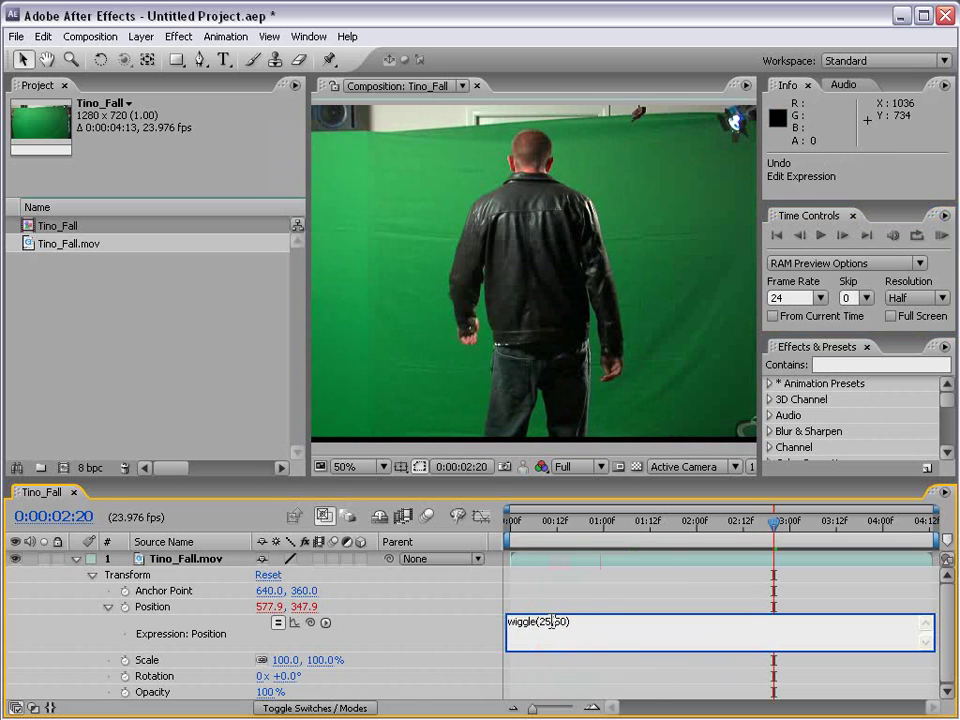
{"action": "double_click", "coordinate": [551, 621]}
{"action": "type", "text": ".25"}
{"action": "double_click", "coordinate": [567, 622]}
{"action": "type", "text": "5,2"}
{"action": "left_click", "coordinate": [941, 235]}
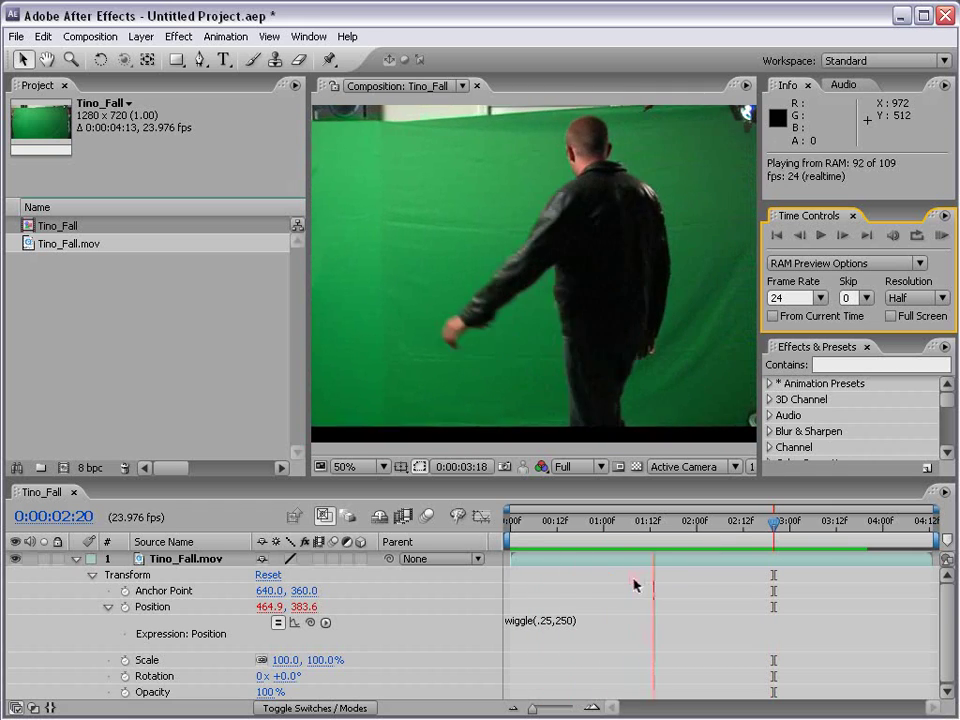
{"action": "left_click", "coordinate": [645, 583]}
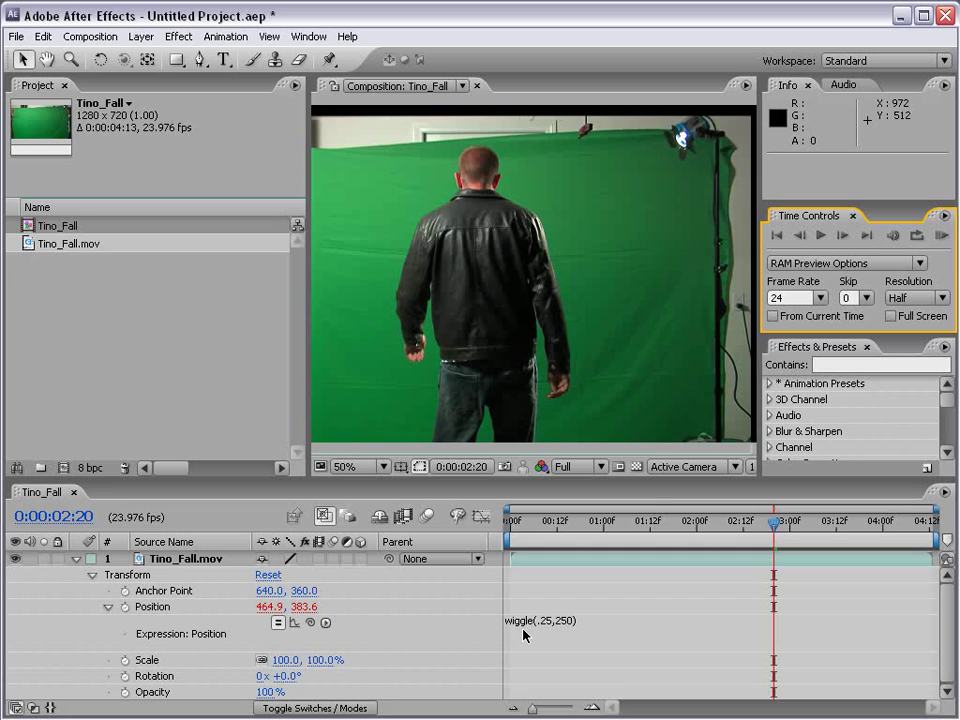
Zoom the viewer out, change the expression to wiggle(5,25), and scrub back near the start.
{"action": "key", "text": "comma"}
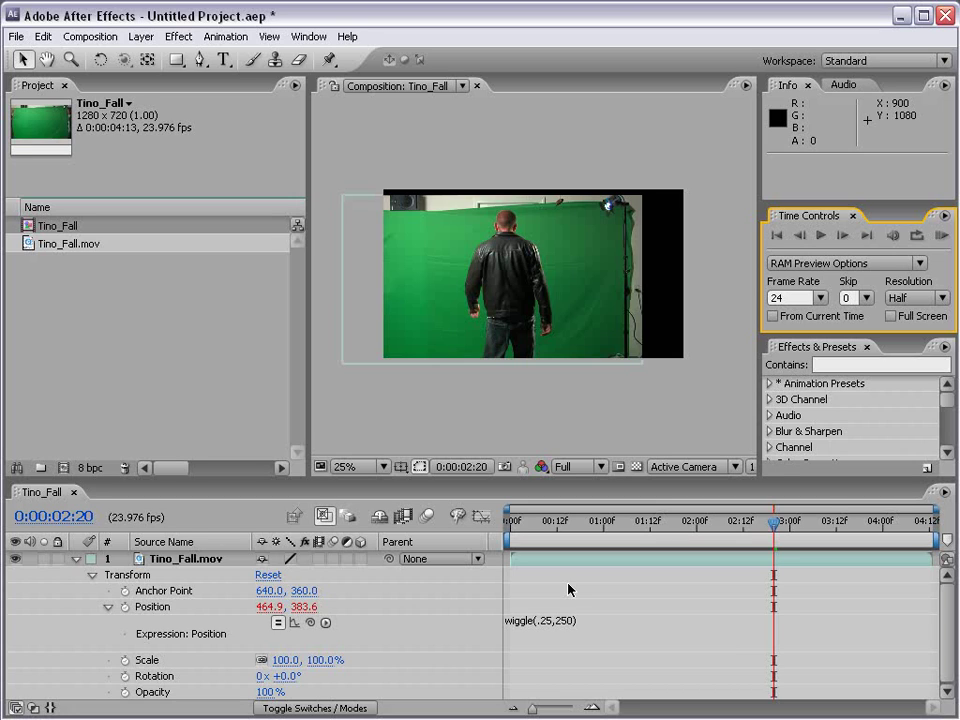
{"action": "left_click", "coordinate": [548, 621]}
{"action": "left_click", "coordinate": [550, 621]}
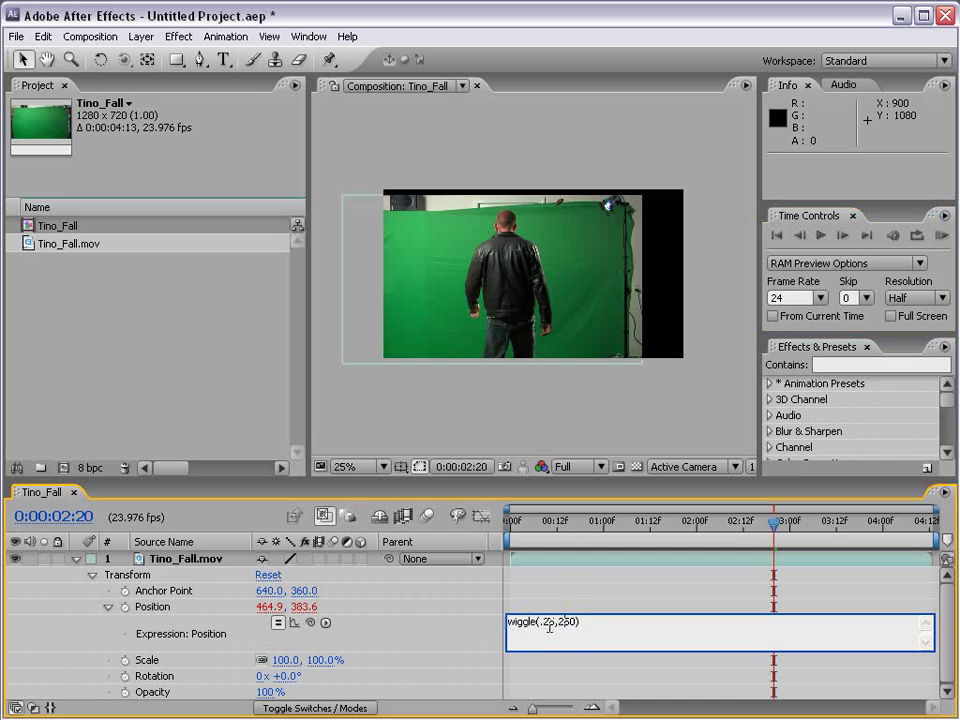
{"action": "key", "text": "BackSpace"}
{"action": "key", "text": "BackSpace"}
{"action": "key", "text": "BackSpace"}
{"action": "key", "text": "BackSpace"}
{"action": "type", "text": "5,2"}
{"action": "type", "text": ")"}
{"action": "left_click", "coordinate": [657, 594]}
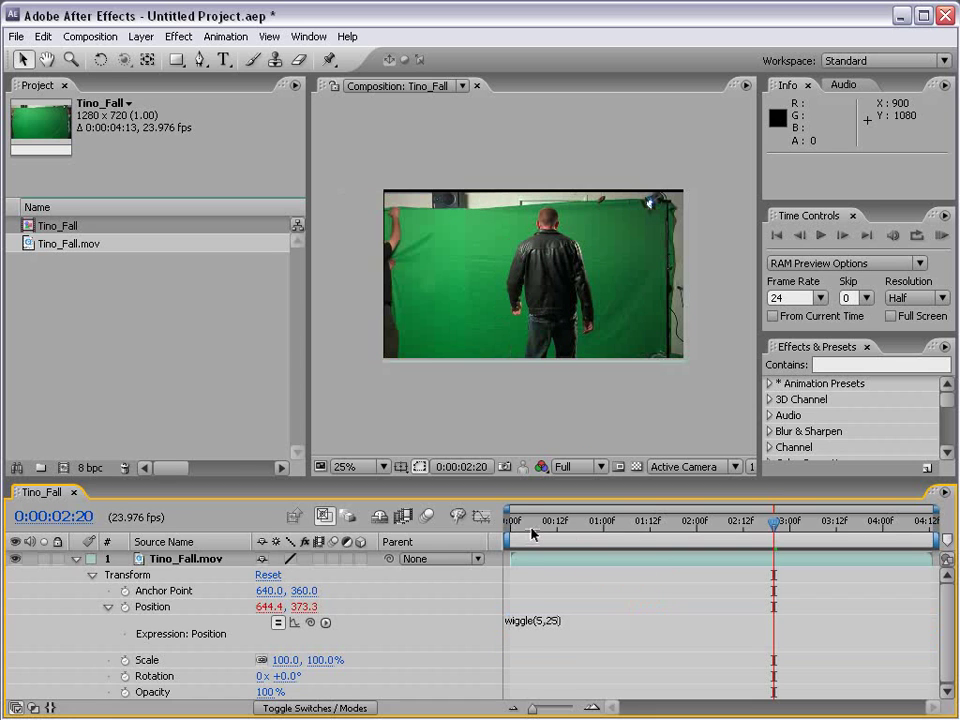
{"action": "left_click_drag", "start_coordinate": [534, 522], "coordinate": [864, 550]}
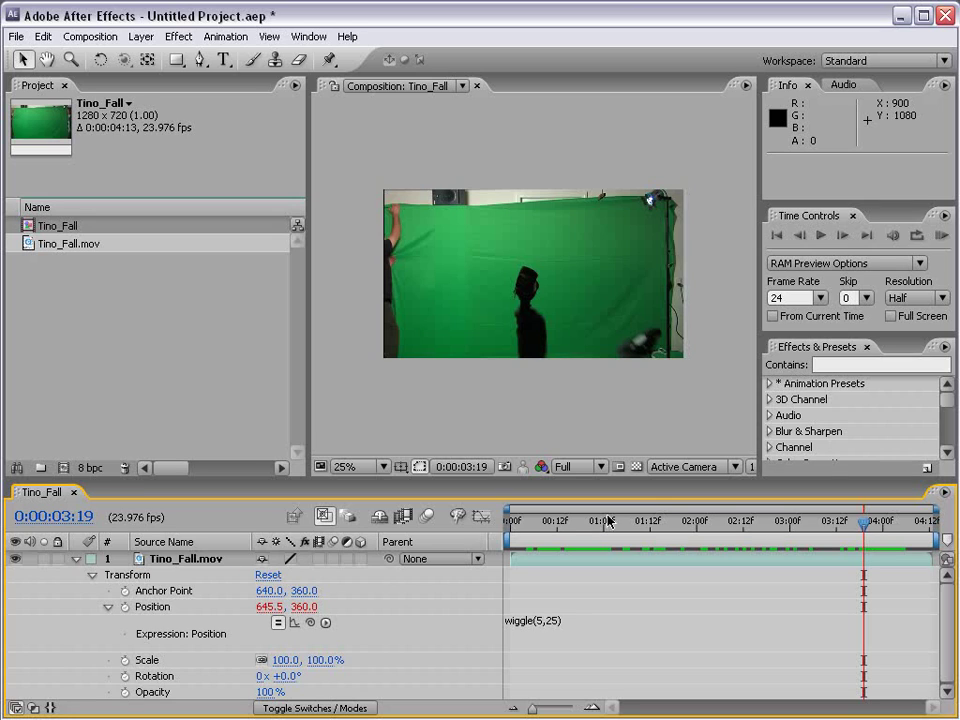
Apply Effect > Expression Controls > Slider Control to Tino_Fall.mov and try some Slider values.
{"action": "left_click", "coordinate": [190, 558]}
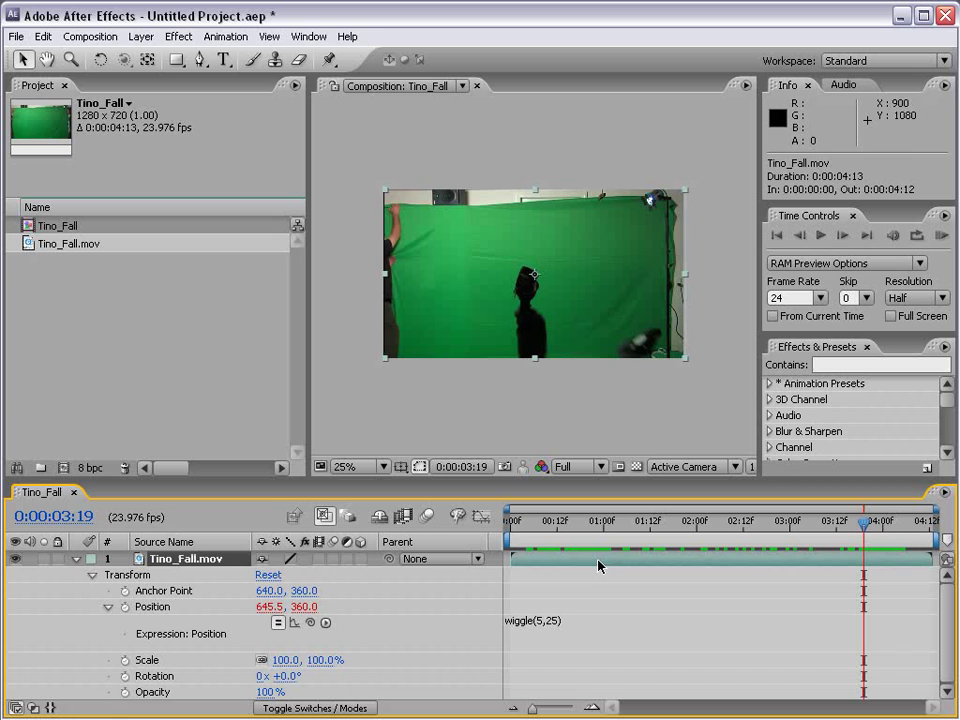
{"action": "left_click", "coordinate": [179, 37]}
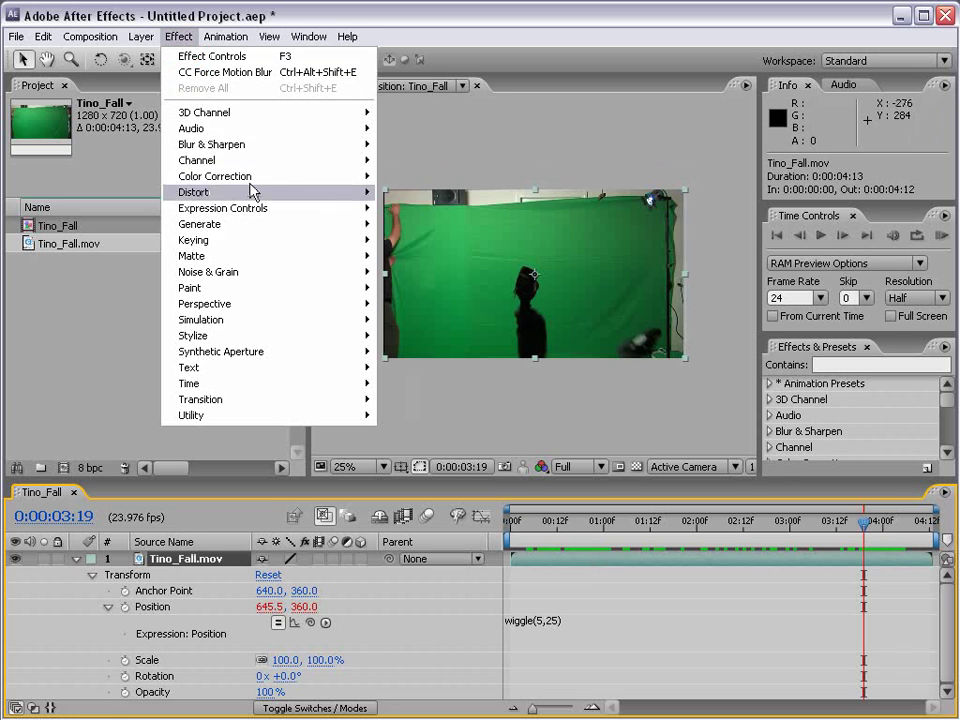
{"action": "mouse_move", "coordinate": [272, 209]}
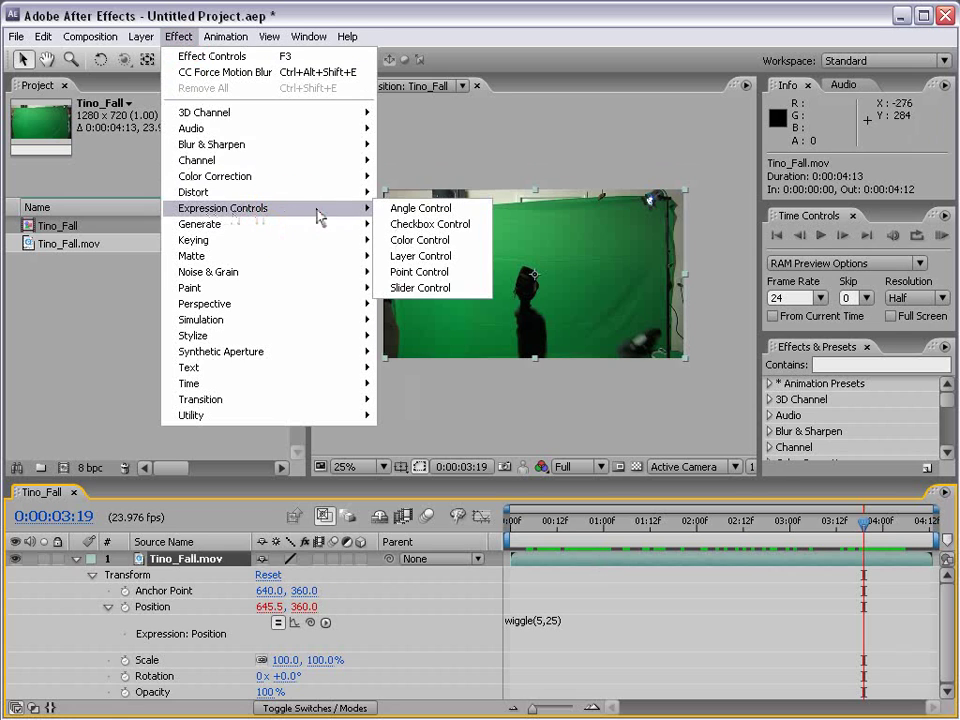
{"action": "left_click", "coordinate": [447, 289]}
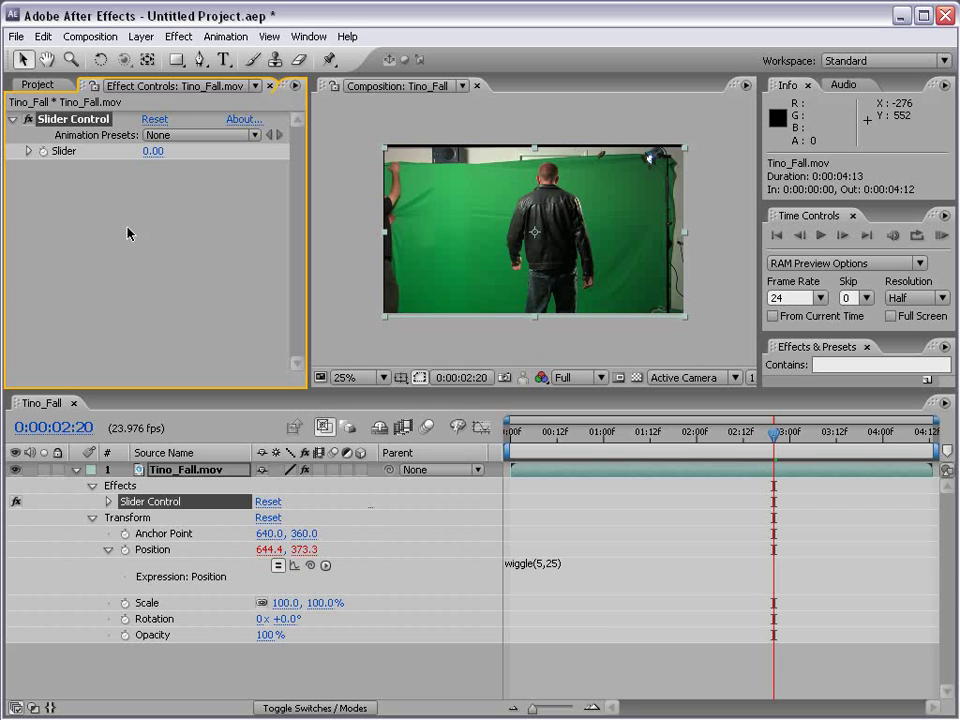
{"action": "left_click", "coordinate": [28, 151]}
{"action": "left_click_drag", "start_coordinate": [58, 179], "coordinate": [34, 186]}
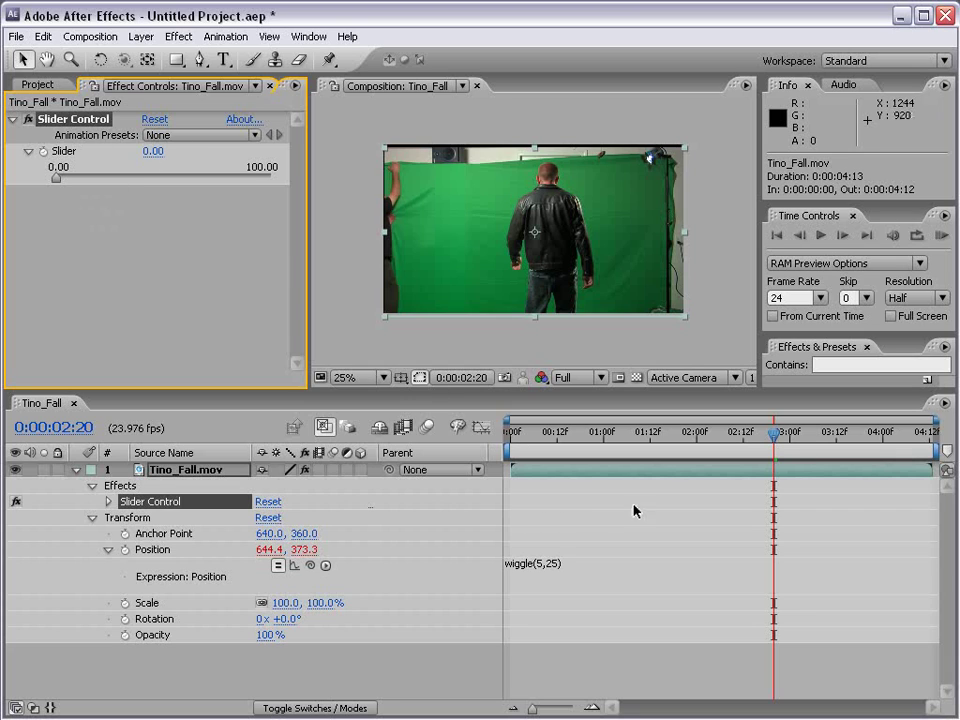
Delete the 25 amplitude value from the wiggle(5,25) expression.
{"action": "left_click", "coordinate": [548, 565]}
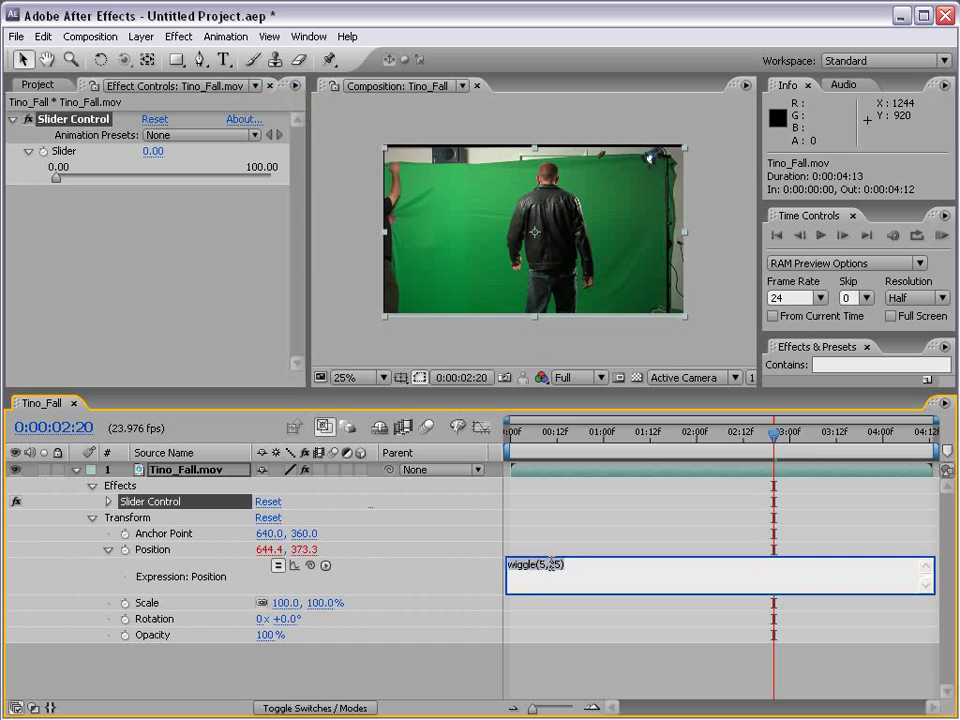
{"action": "left_click", "coordinate": [551, 566]}
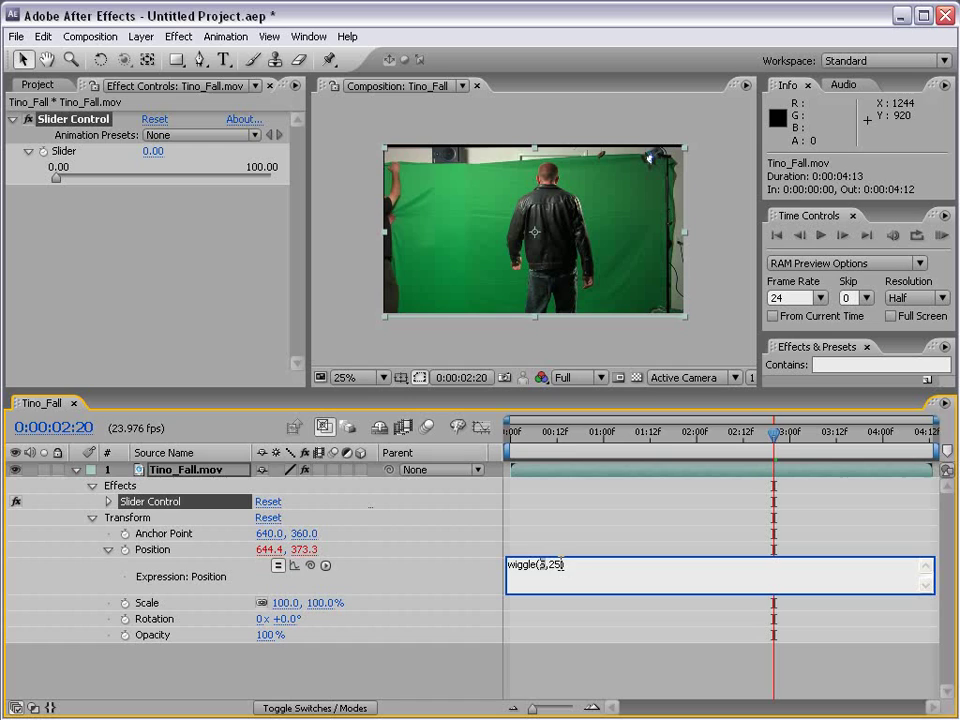
{"action": "left_click", "coordinate": [553, 565]}
{"action": "double_click", "coordinate": [553, 565]}
{"action": "key", "text": "BackSpace"}
Pick-whip the amplitude to effect("Slider Control")("Slider"), commit, and scrub to 2 seconds.
{"action": "left_click_drag", "start_coordinate": [311, 566], "coordinate": [70, 157]}
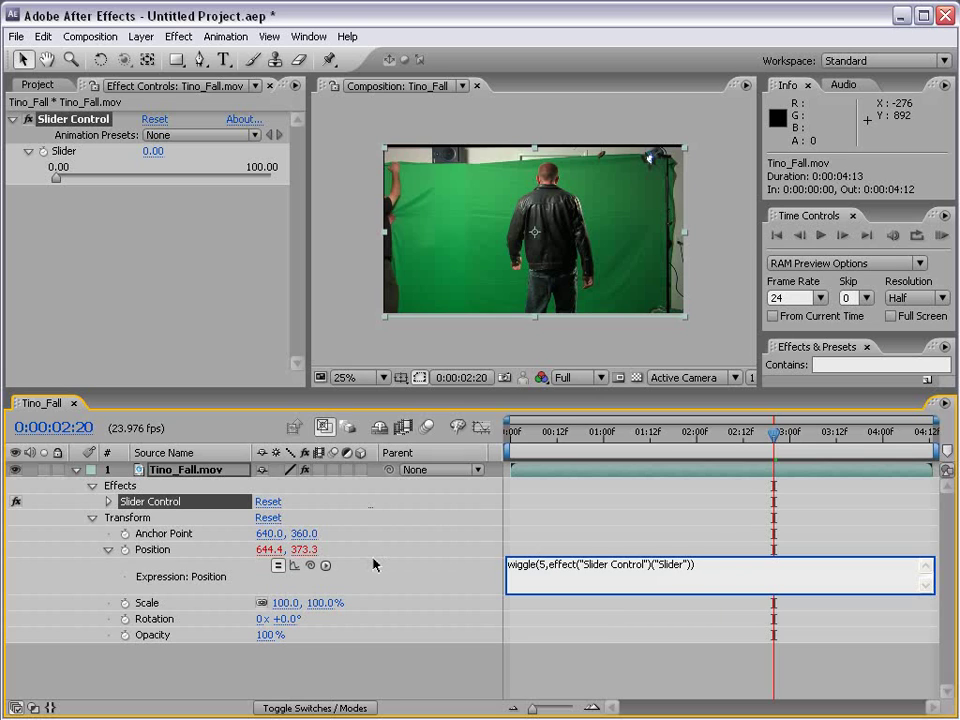
{"action": "key", "text": "shift+End"}
{"action": "key", "text": "Delete"}
{"action": "type", "text": "ef"}
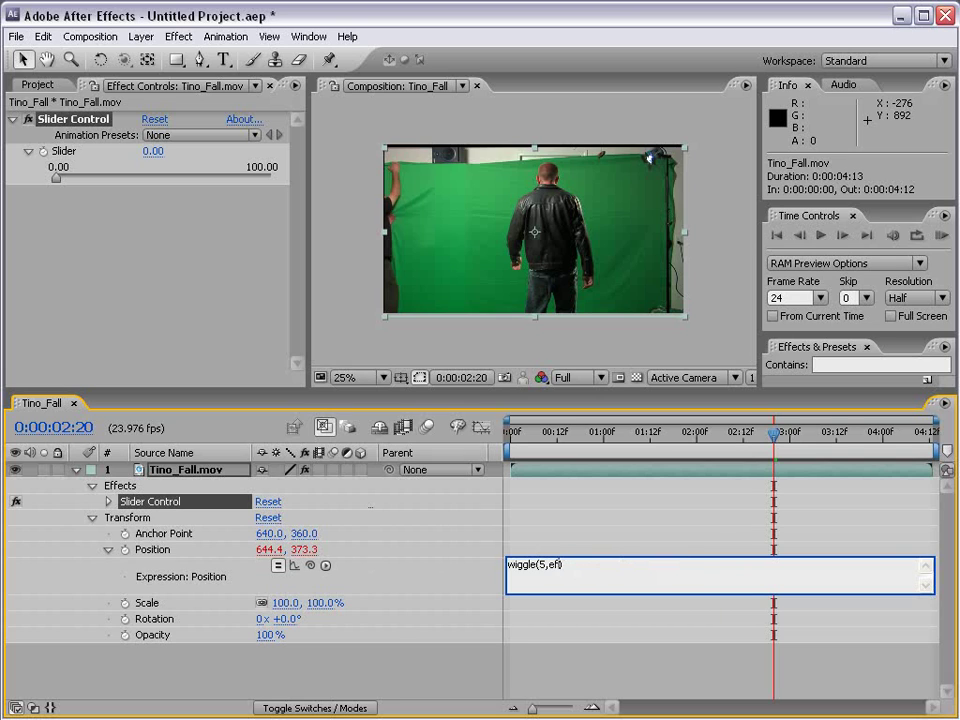
{"action": "type", "text": "fect"}
{"action": "type", "text": "("}
{"action": "left_click_drag", "start_coordinate": [316, 567], "coordinate": [82, 155]}
{"action": "type", "text": ")"}
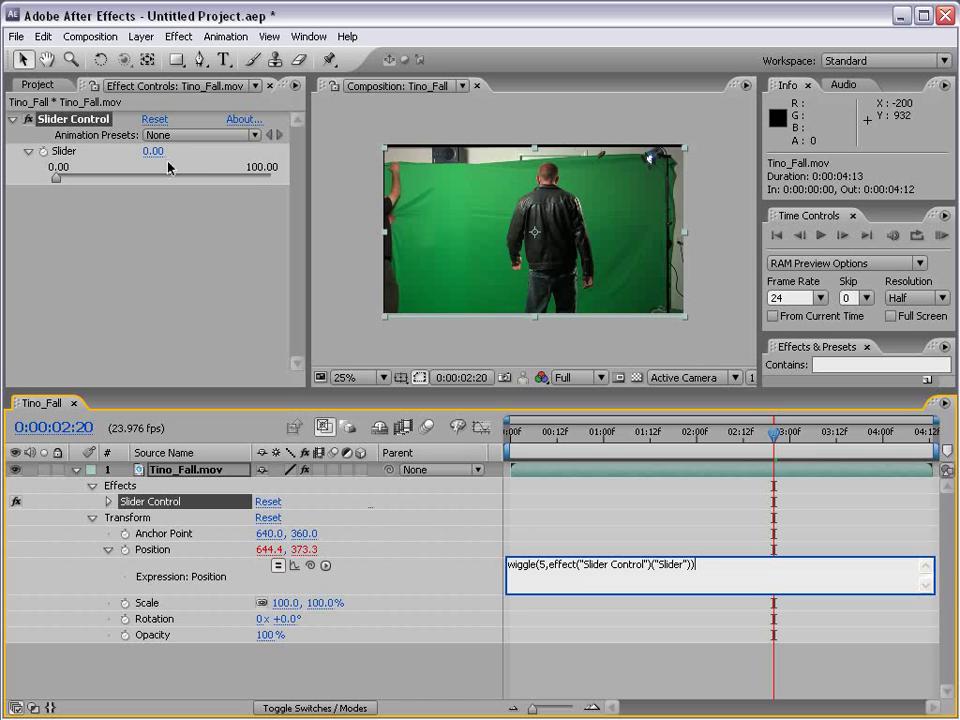
{"action": "left_click", "coordinate": [568, 547]}
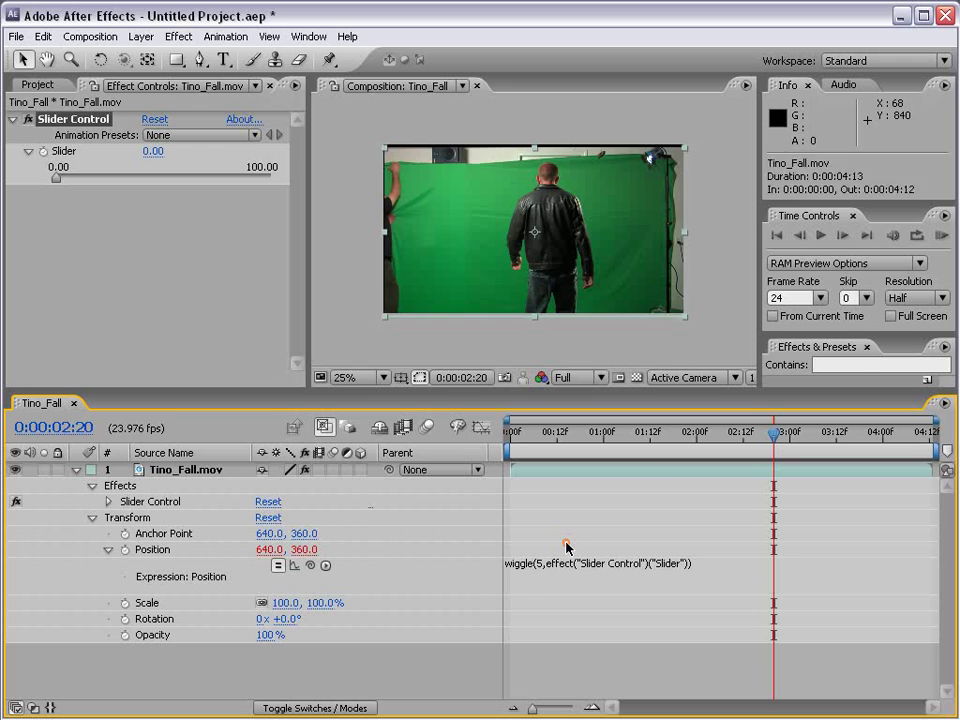
{"action": "left_click_drag", "start_coordinate": [548, 446], "coordinate": [697, 449]}
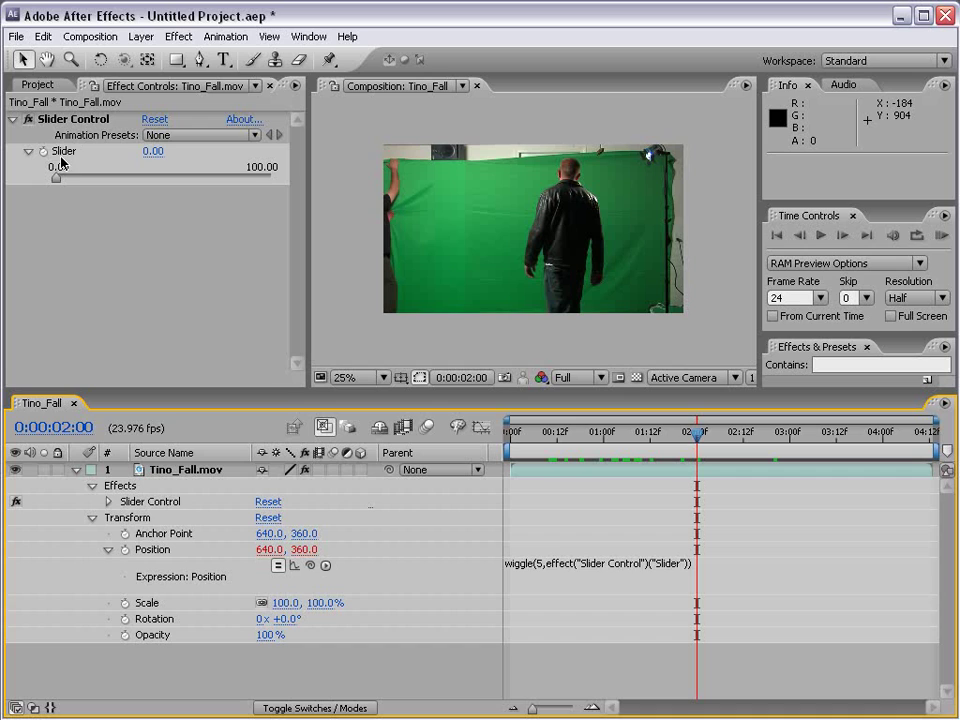
Set the Slider to 25 and scrub the timeline to preview the shake.
{"action": "left_click", "coordinate": [153, 152]}
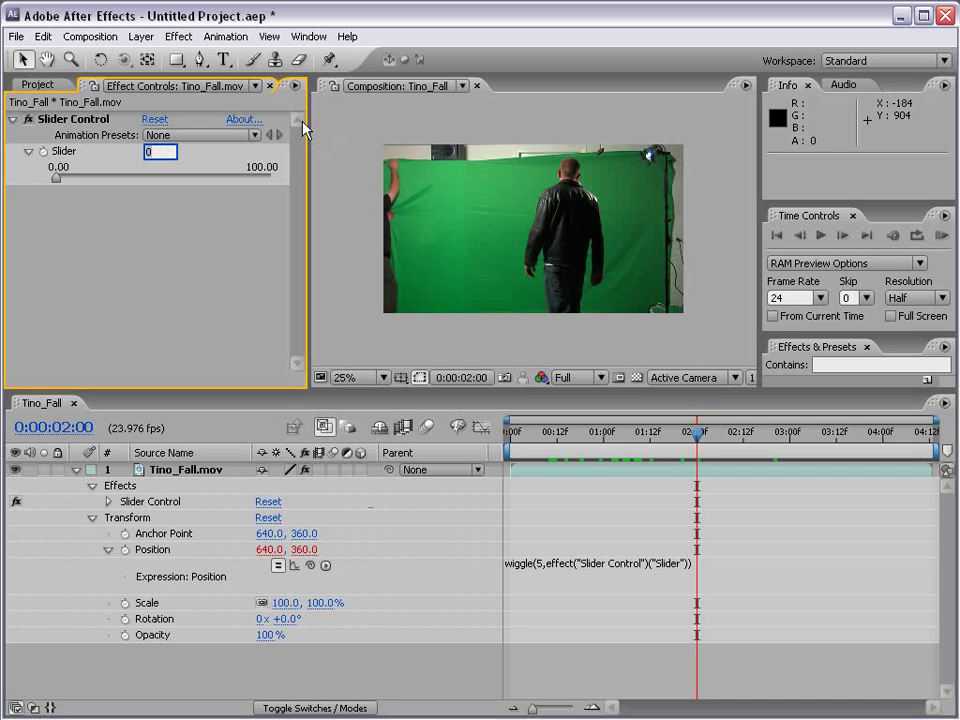
{"action": "type", "text": "25"}
{"action": "left_click", "coordinate": [617, 514]}
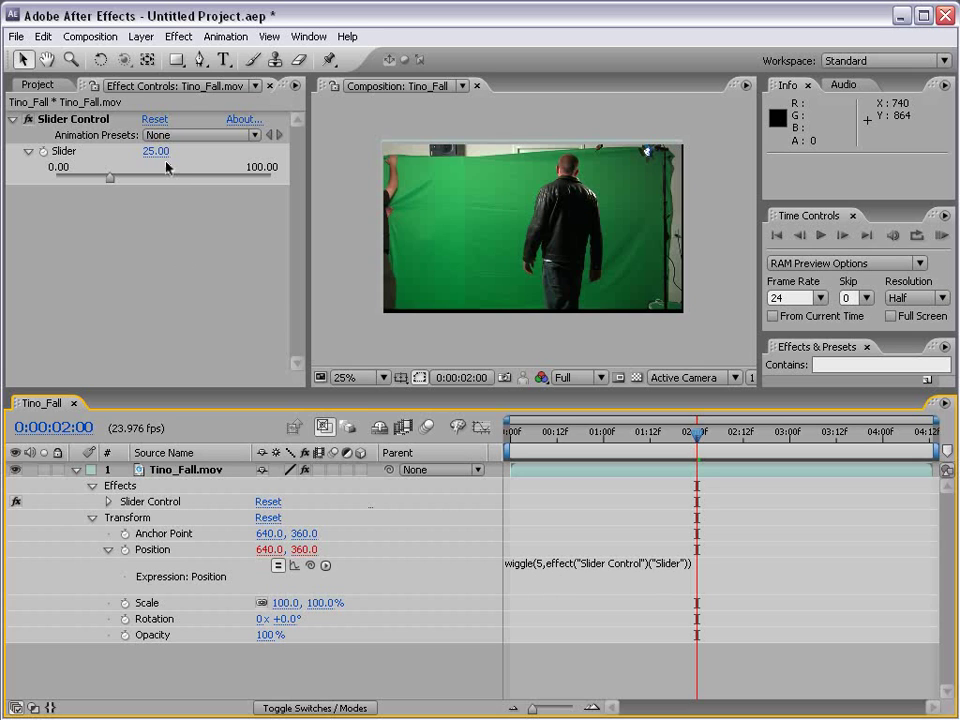
{"action": "left_click", "coordinate": [605, 434]}
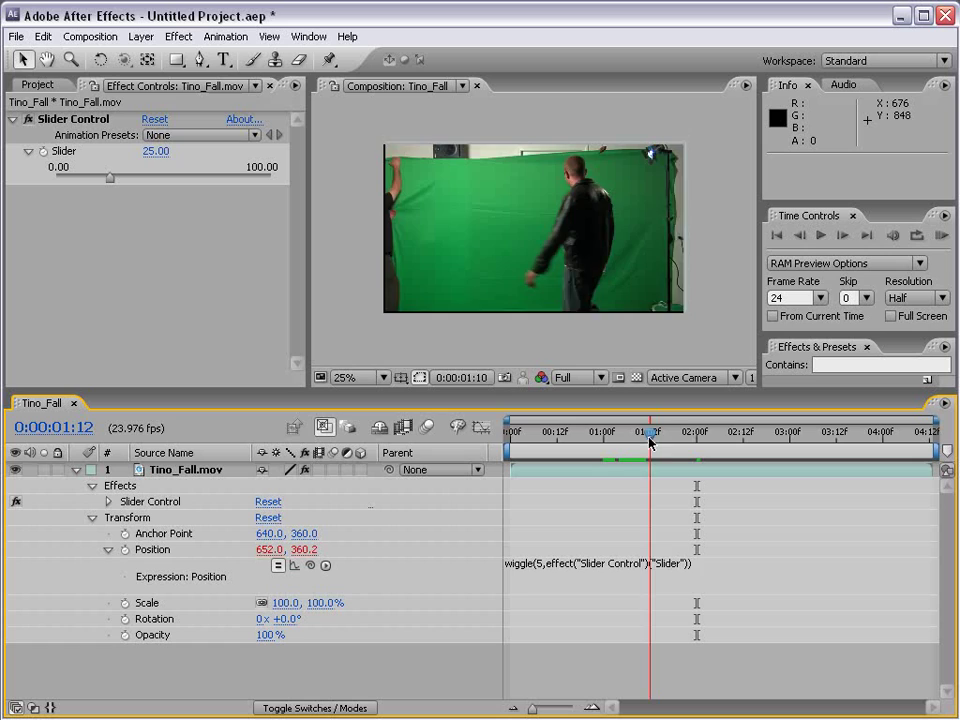
{"action": "left_click_drag", "start_coordinate": [650, 441], "coordinate": [758, 445]}
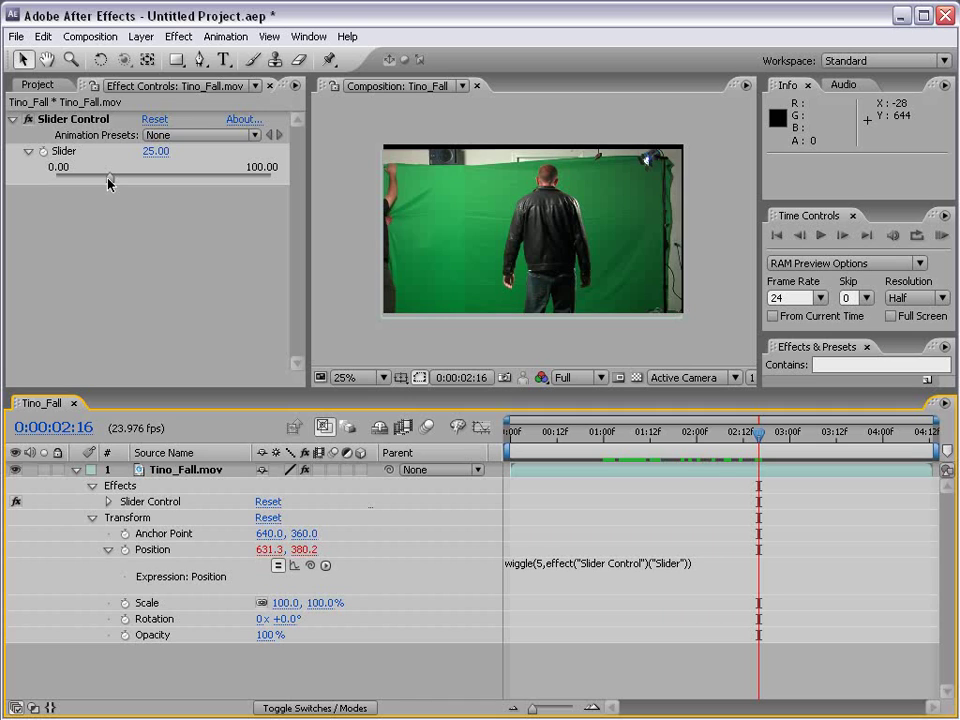
Reset the Slider value to 0.
{"action": "left_click", "coordinate": [155, 151]}
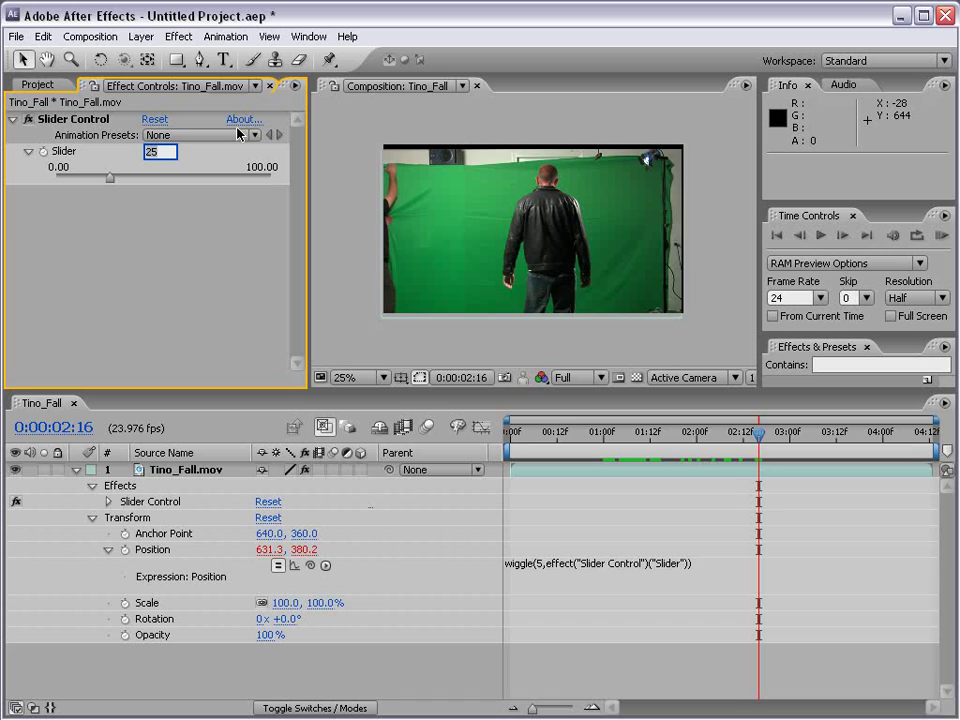
{"action": "type", "text": "0"}
{"action": "key", "text": "Return"}
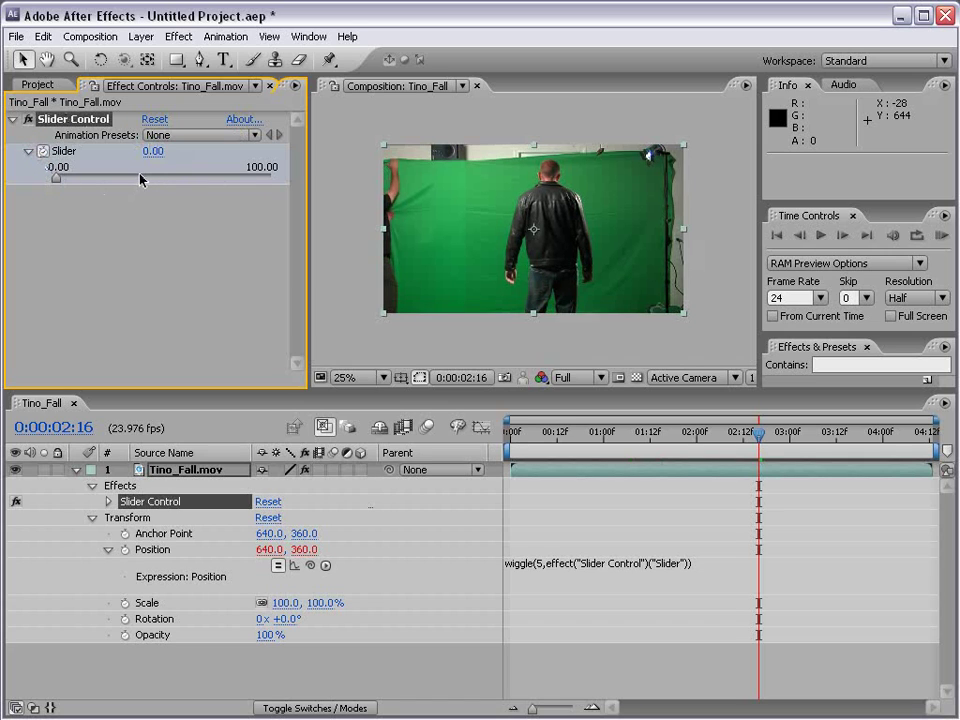
Move the zero Slider keyframe to 3:18 and set the Slider to 73.80 at 3:20.
{"action": "left_click", "coordinate": [177, 472]}
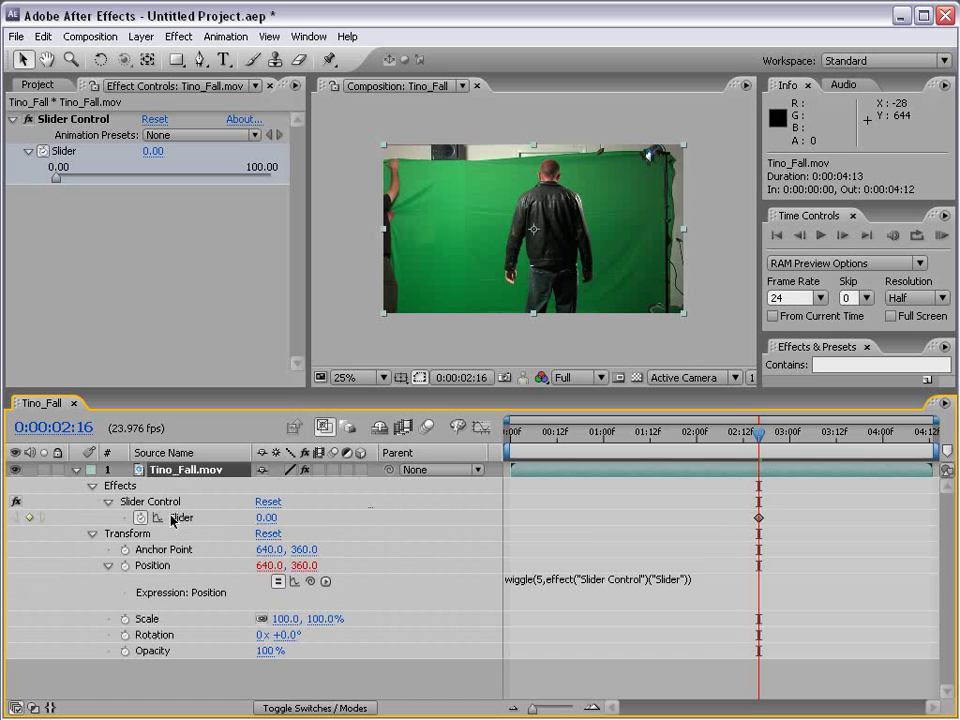
{"action": "left_click_drag", "start_coordinate": [776, 437], "coordinate": [858, 440]}
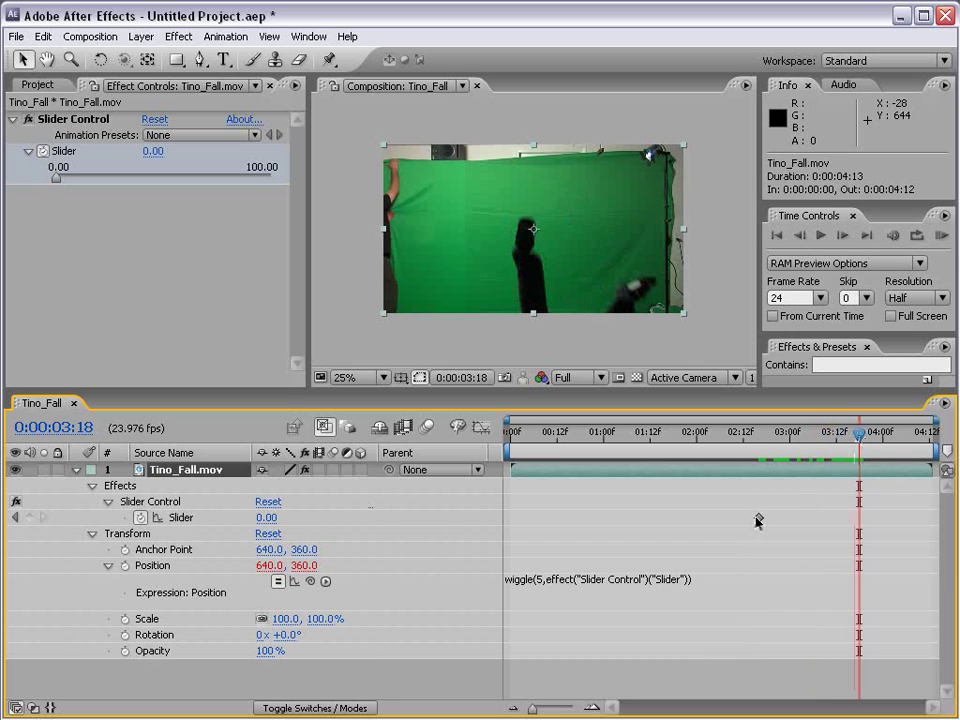
{"action": "left_click_drag", "start_coordinate": [758, 518], "coordinate": [858, 519]}
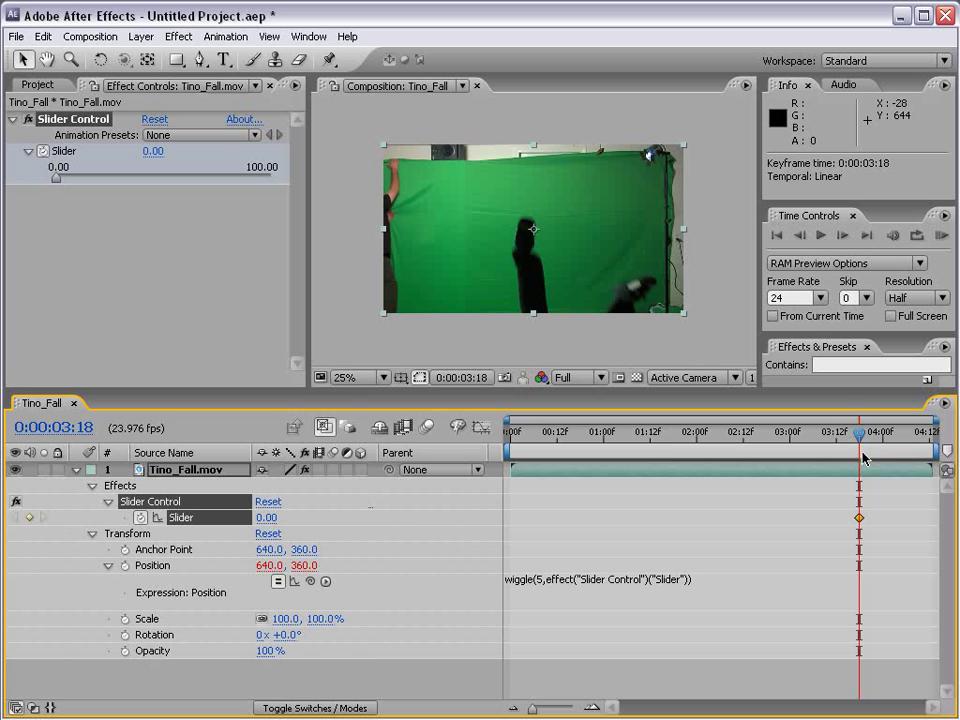
{"action": "left_click_drag", "start_coordinate": [860, 440], "coordinate": [870, 438]}
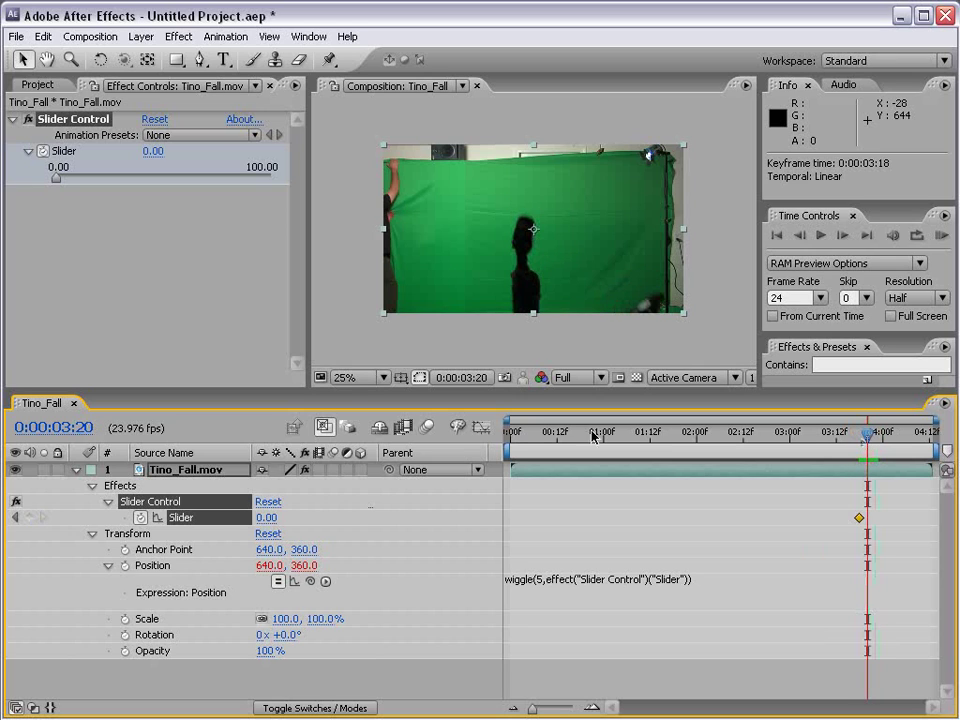
{"action": "left_click_drag", "start_coordinate": [57, 180], "coordinate": [214, 182]}
Add a zero Slider keyframe at 4:05 and scrub back through the fall.
{"action": "left_click", "coordinate": [798, 494]}
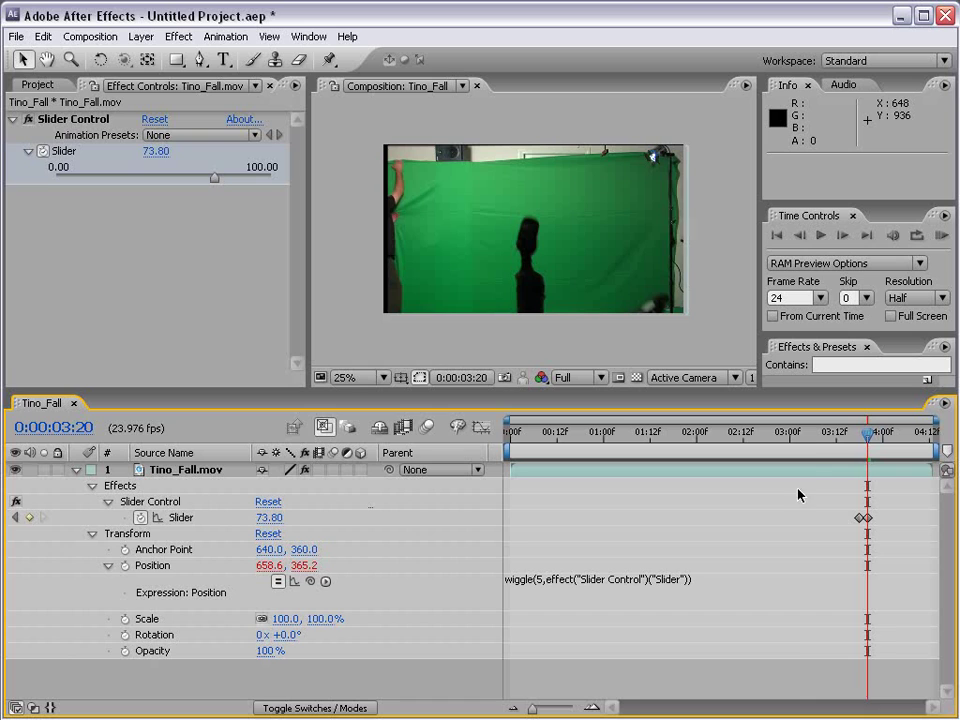
{"action": "left_click_drag", "start_coordinate": [800, 447], "coordinate": [903, 441]}
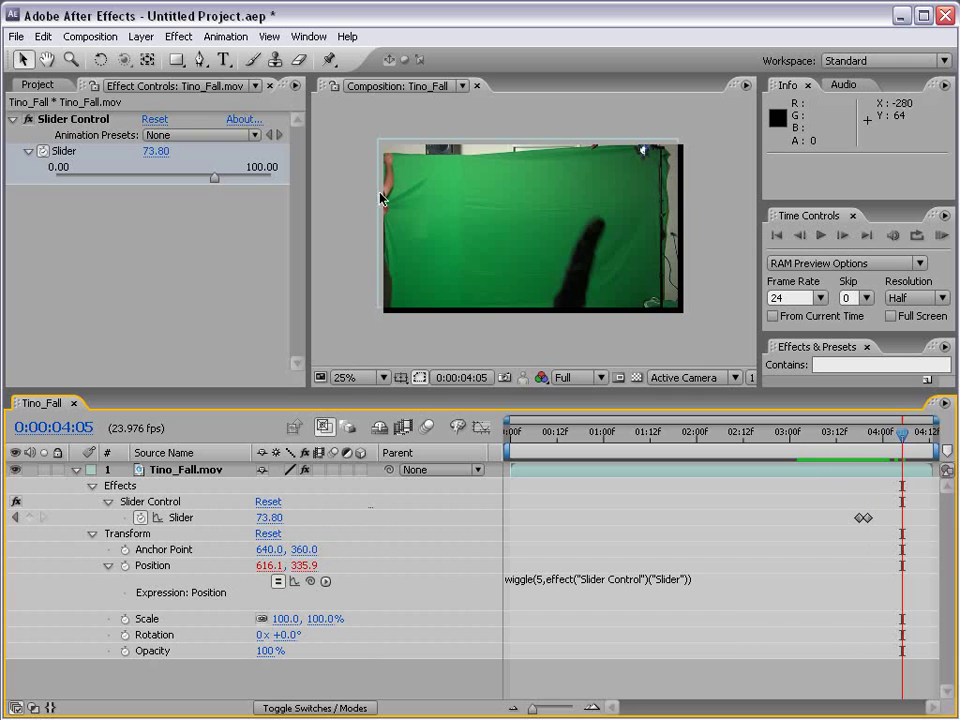
{"action": "left_click", "coordinate": [155, 151]}
{"action": "type", "text": "0"}
{"action": "key", "text": "Return"}
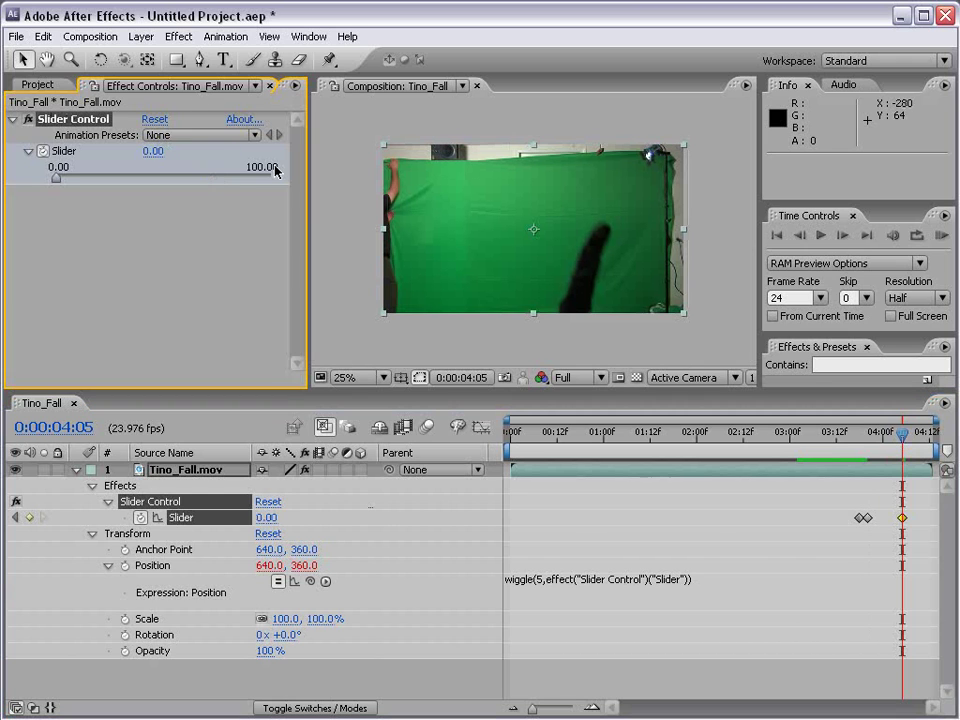
{"action": "left_click", "coordinate": [849, 441]}
{"action": "left_click_drag", "start_coordinate": [849, 441], "coordinate": [795, 434]}
Start the work area at 3:01, RAM-preview the shake, and check frames at 3:20 and 4:00.
{"action": "key", "text": "b"}
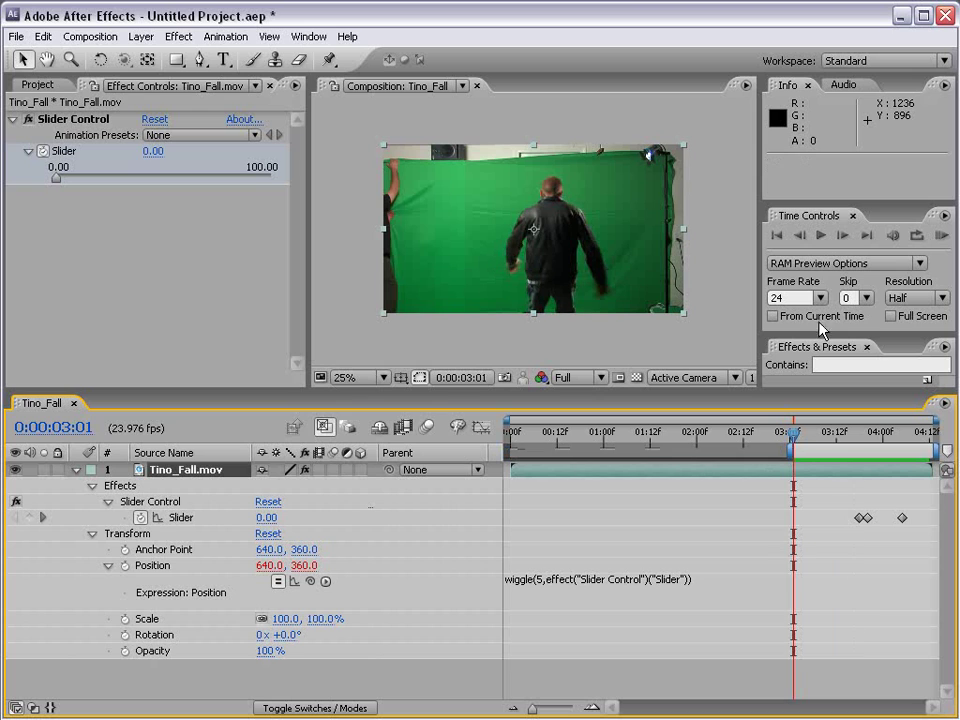
{"action": "left_click", "coordinate": [938, 236]}
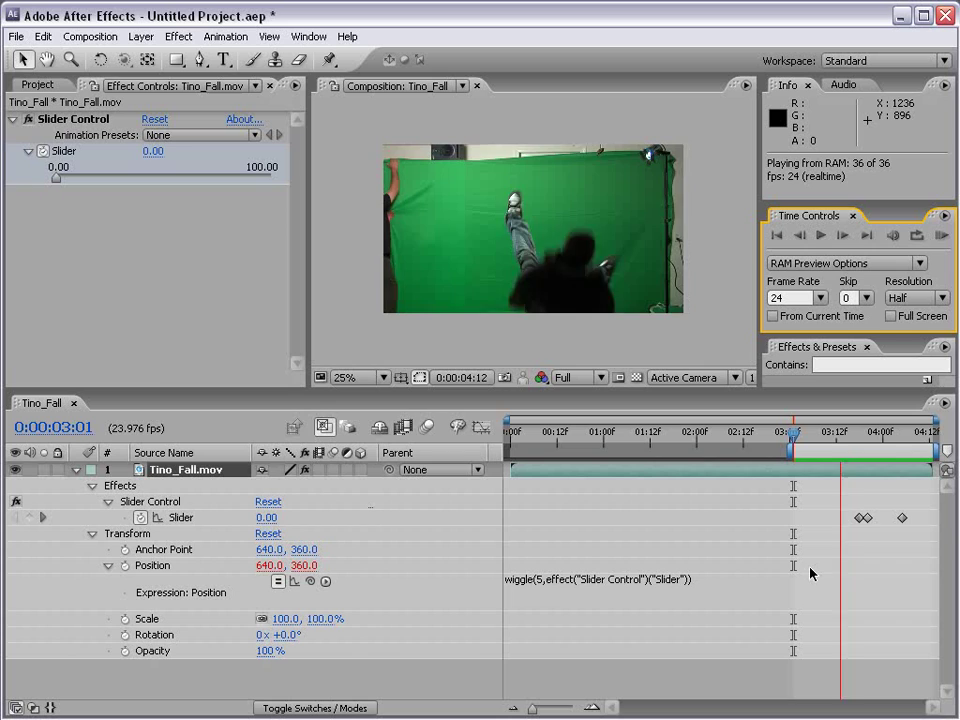
{"action": "key", "text": "space"}
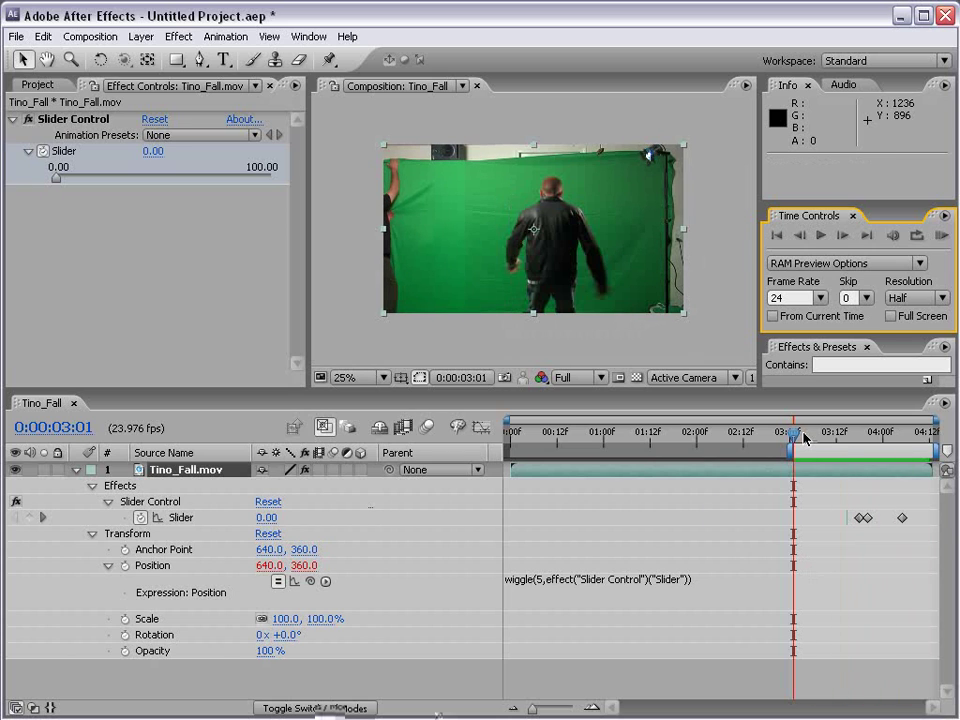
{"action": "left_click_drag", "start_coordinate": [805, 437], "coordinate": [866, 432]}
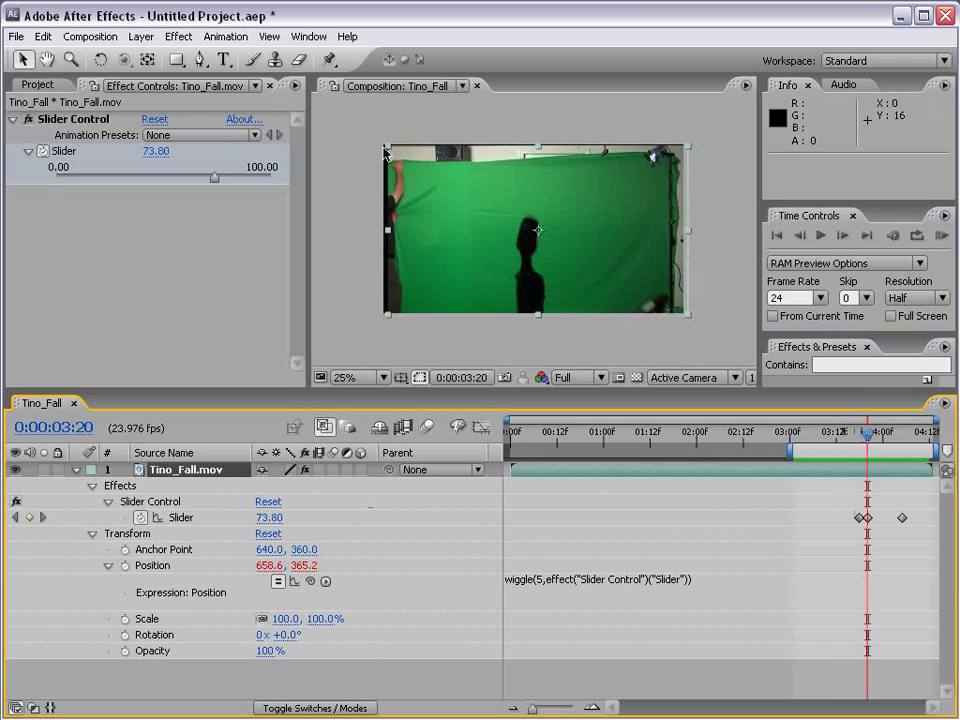
{"action": "mouse_move", "coordinate": [884, 444]}
{"action": "left_mouse_down"}
{"action": "mouse_move", "coordinate": [871, 436]}
{"action": "mouse_move", "coordinate": [882, 436]}
{"action": "left_mouse_up"}
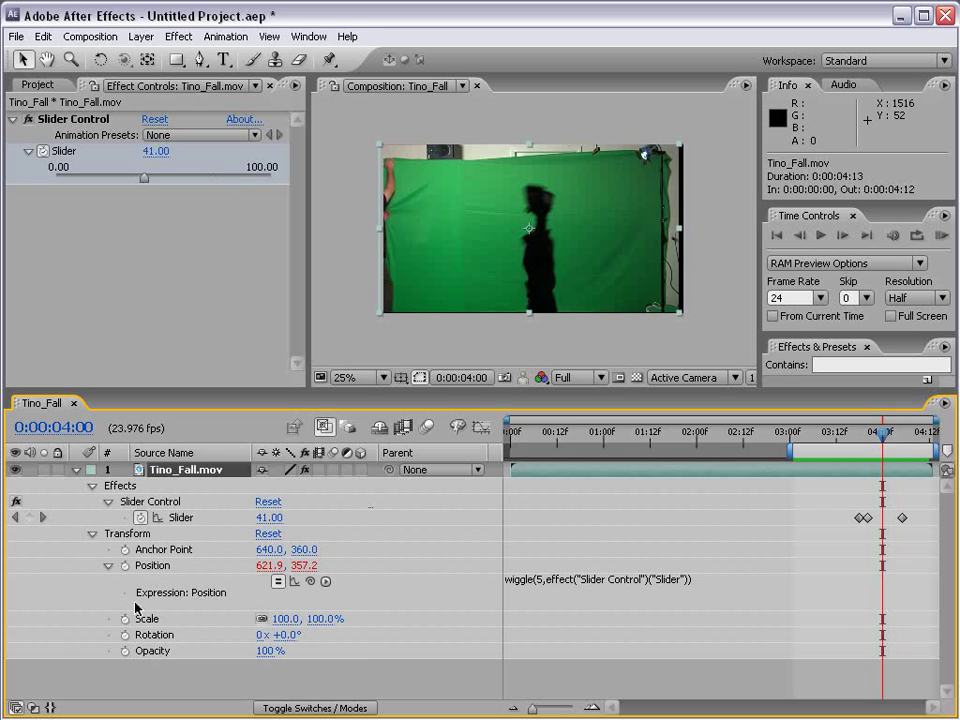
Scale Tino_Fall to 106%, then scrub 03:16–04:03 to review the shake and reselect the layer.
{"action": "left_click_drag", "start_coordinate": [310, 622], "coordinate": [315, 621]}
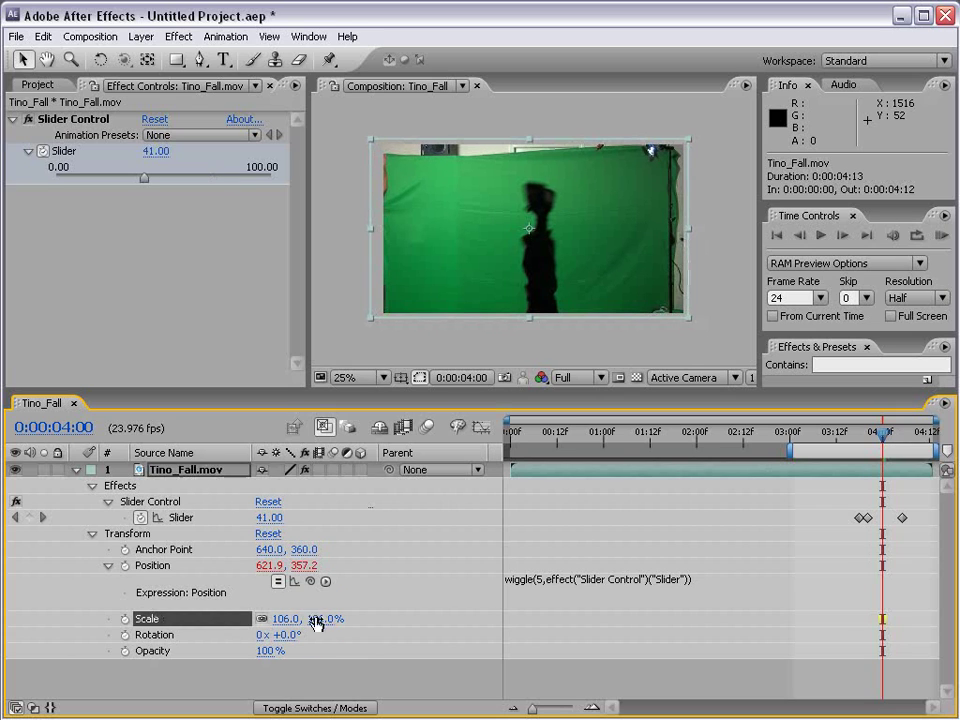
{"action": "left_click", "coordinate": [823, 604]}
{"action": "left_click_drag", "start_coordinate": [837, 441], "coordinate": [893, 437]}
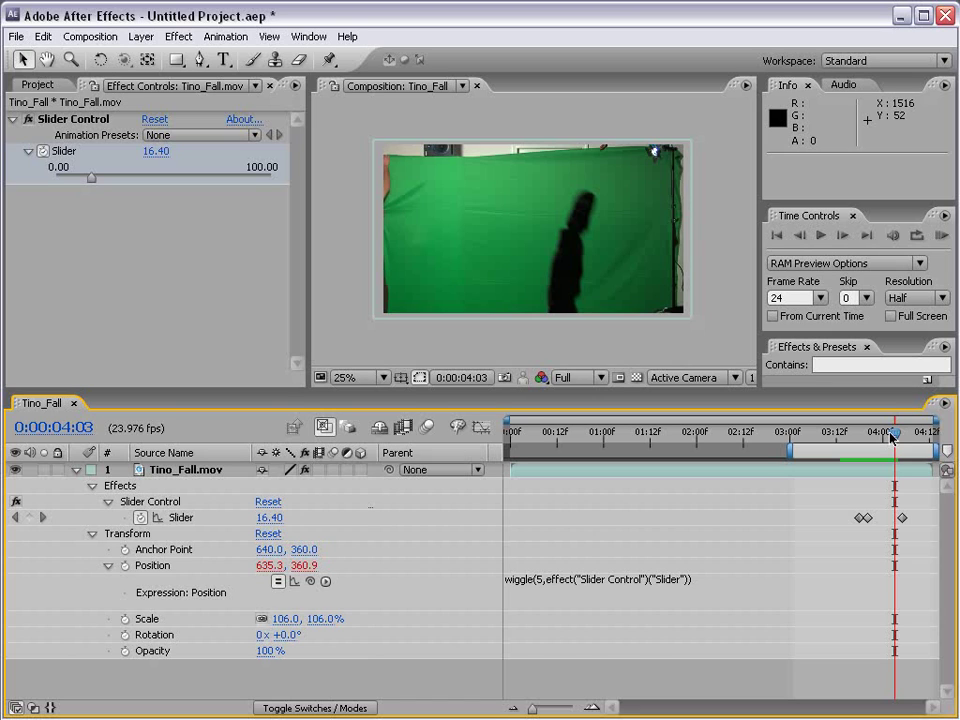
{"action": "left_click_drag", "start_coordinate": [893, 437], "coordinate": [853, 440]}
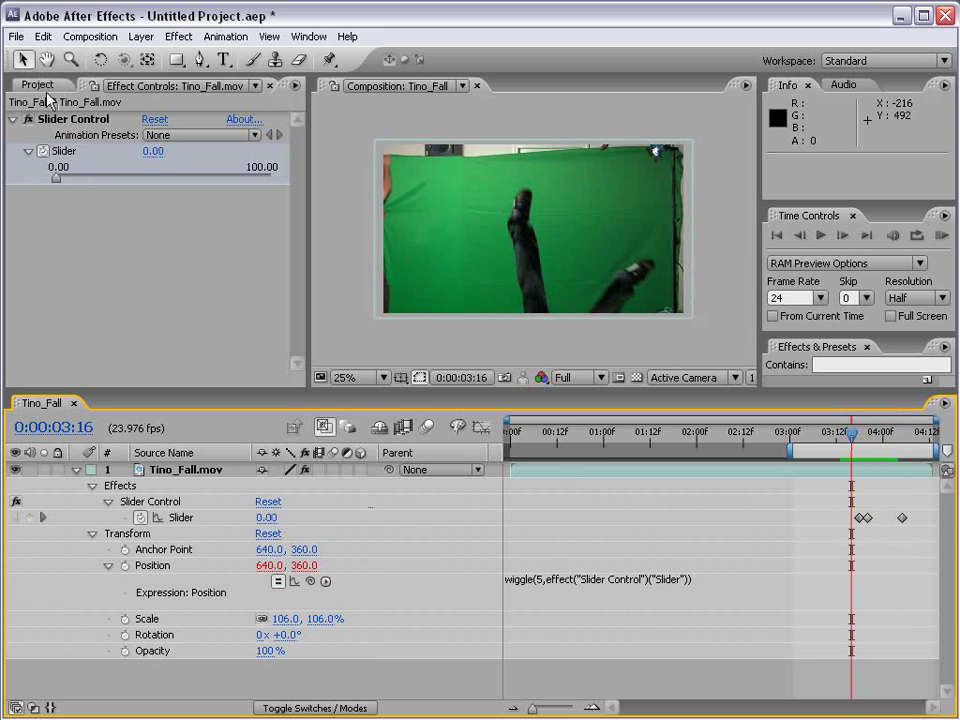
{"action": "left_click", "coordinate": [523, 640]}
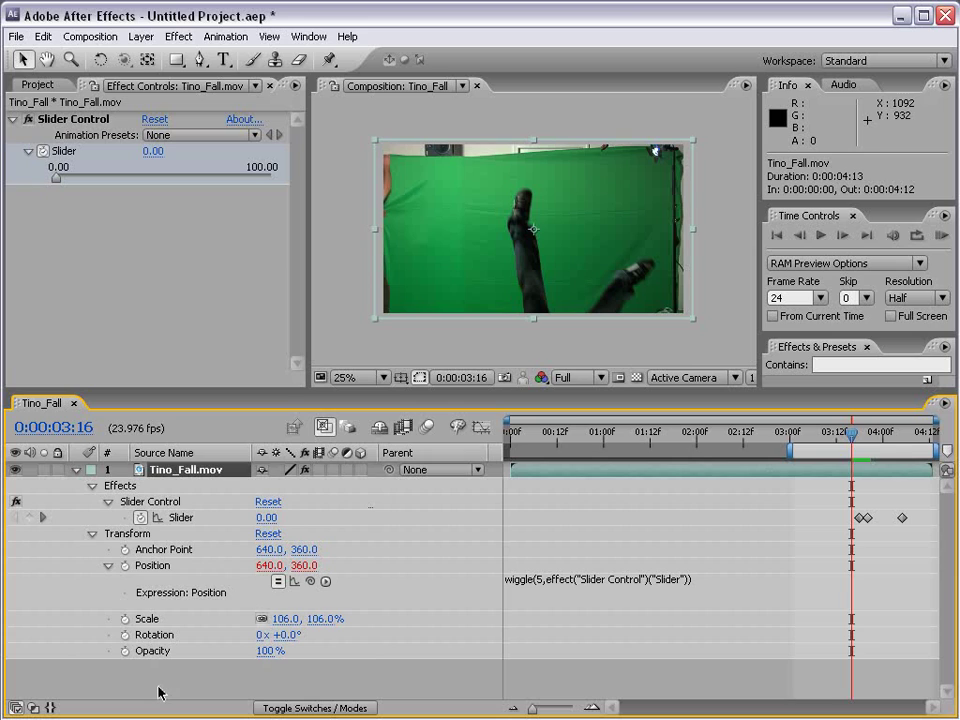
Pick-whip an Opacity expression to effect("Slider Control")("Slider"), so Opacity reads 0%.
{"action": "left_click", "coordinate": [124, 651], "text": "alt"}
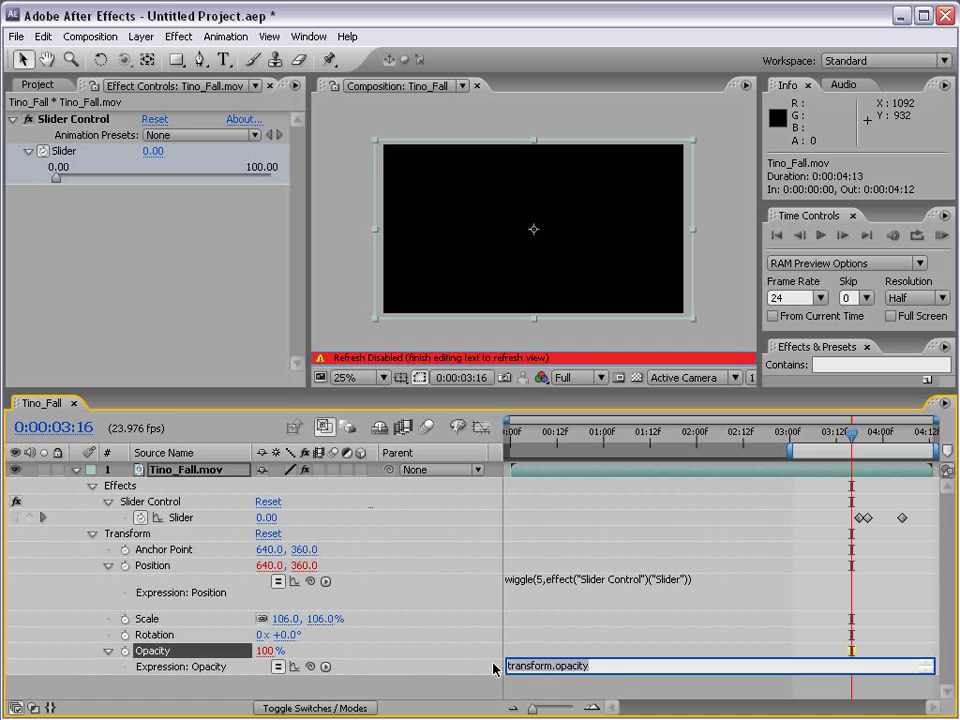
{"action": "left_click_drag", "start_coordinate": [311, 669], "coordinate": [186, 522]}
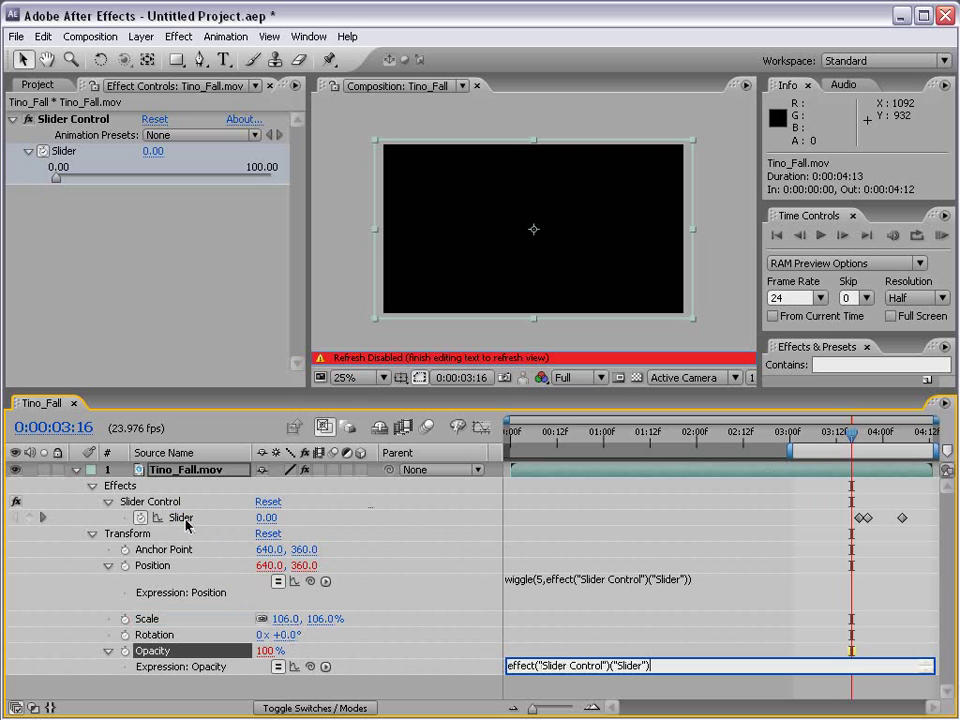
{"action": "left_click", "coordinate": [531, 643]}
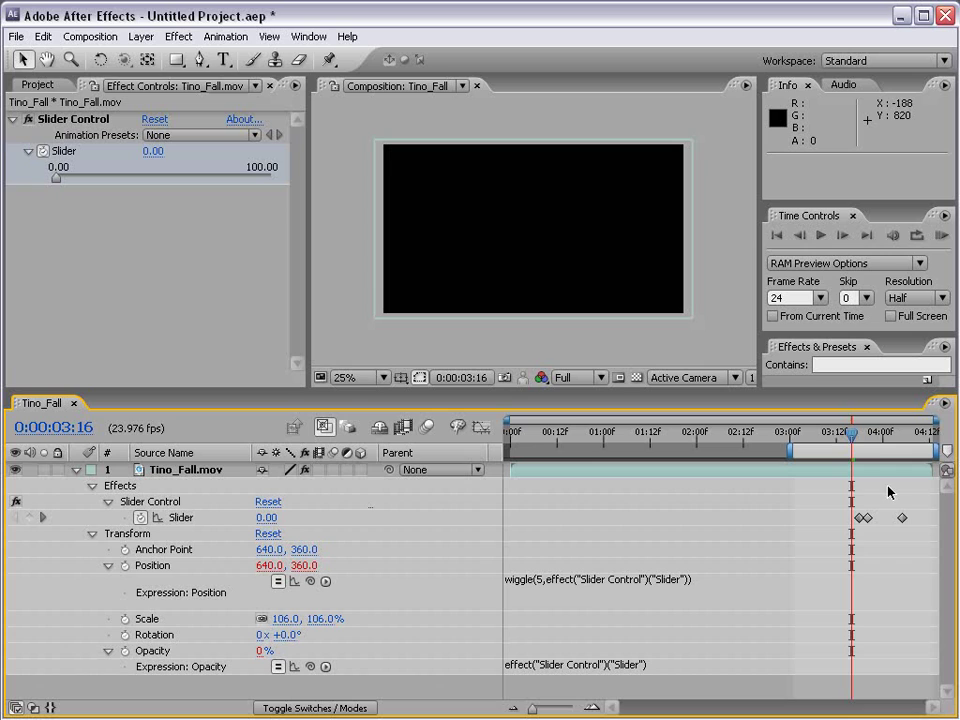
Scrub through the keyframed stretch to watch Opacity follow the slider.
{"action": "left_click_drag", "start_coordinate": [851, 434], "coordinate": [867, 438]}
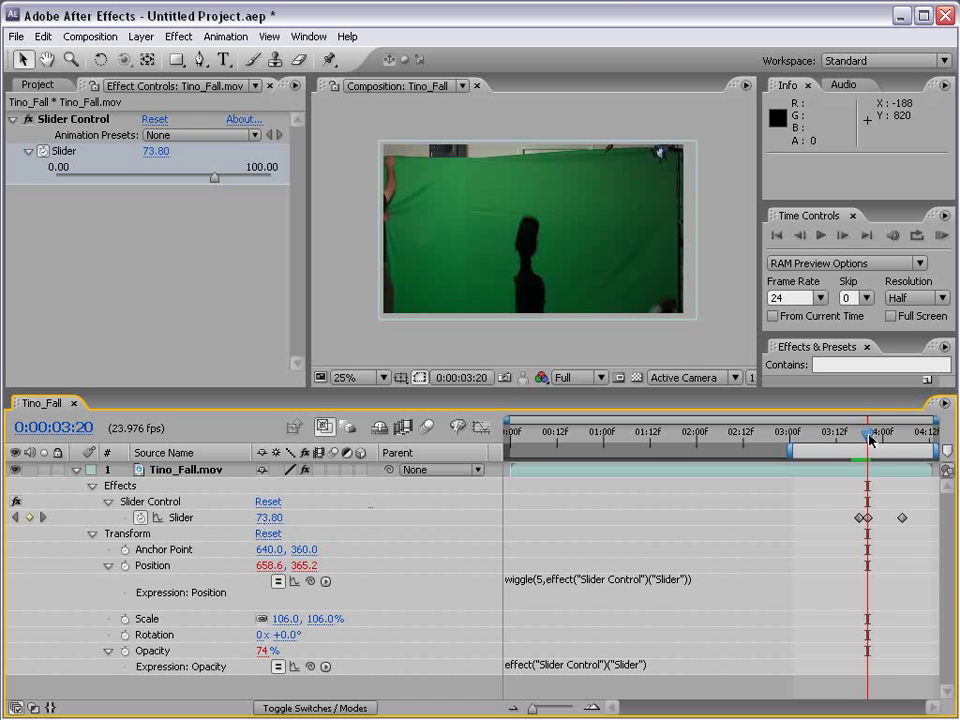
{"action": "mouse_move", "coordinate": [869, 438]}
{"action": "left_mouse_down"}
{"action": "mouse_move", "coordinate": [884, 440]}
{"action": "mouse_move", "coordinate": [867, 438]}
{"action": "left_mouse_up"}
{"action": "left_click_drag", "start_coordinate": [869, 438], "coordinate": [899, 438]}
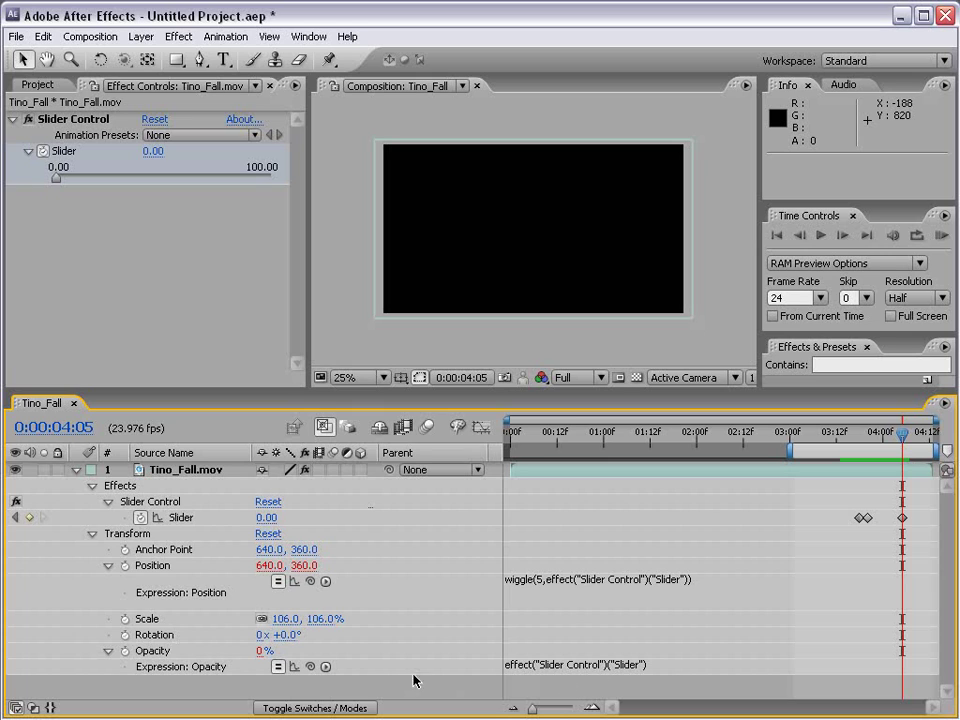
Delete the Opacity expression and toggle the Position wiggle off and back on.
{"action": "left_click", "coordinate": [125, 651], "text": "alt"}
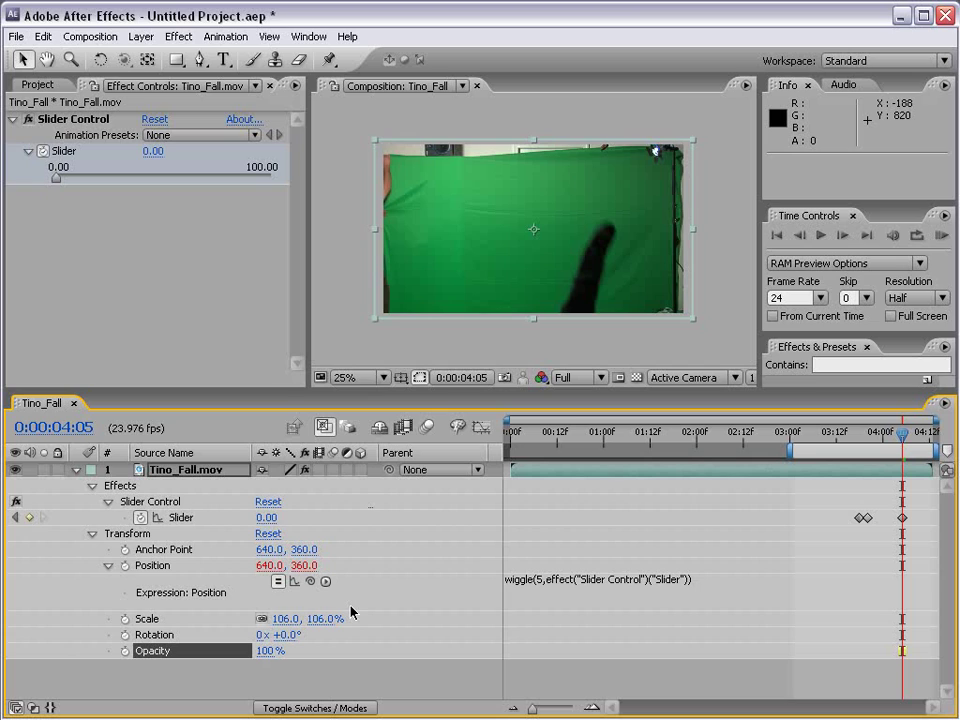
{"action": "left_click", "coordinate": [278, 581]}
{"action": "left_click", "coordinate": [278, 581]}
Undo the stray Opacity keyframe and copy the Position wiggle expression text.
{"action": "key", "text": "ctrl+z"}
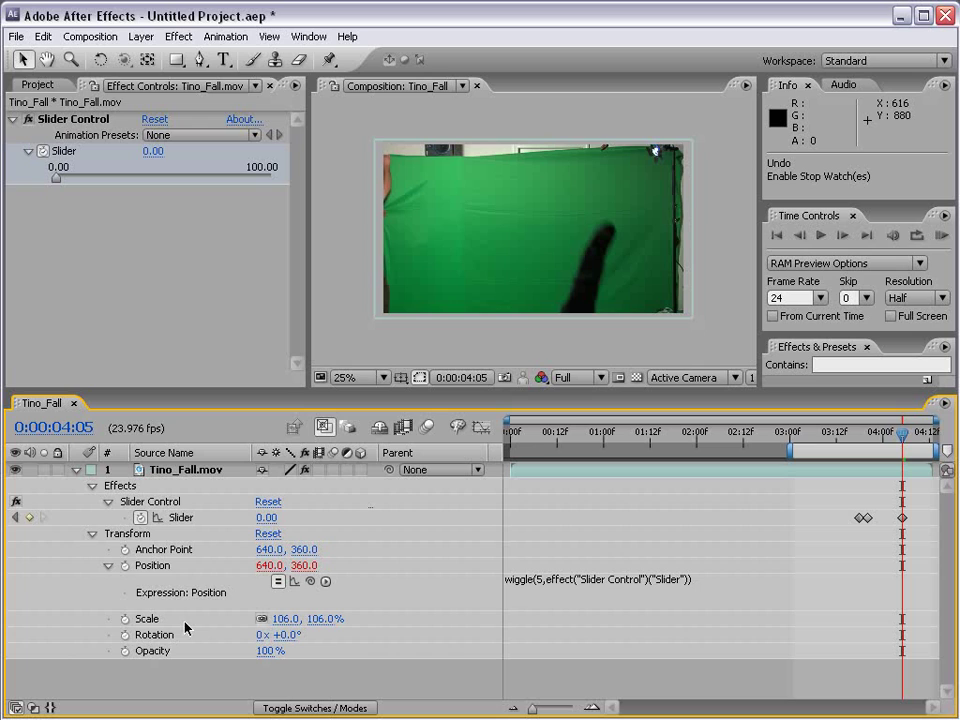
{"action": "left_click", "coordinate": [705, 589]}
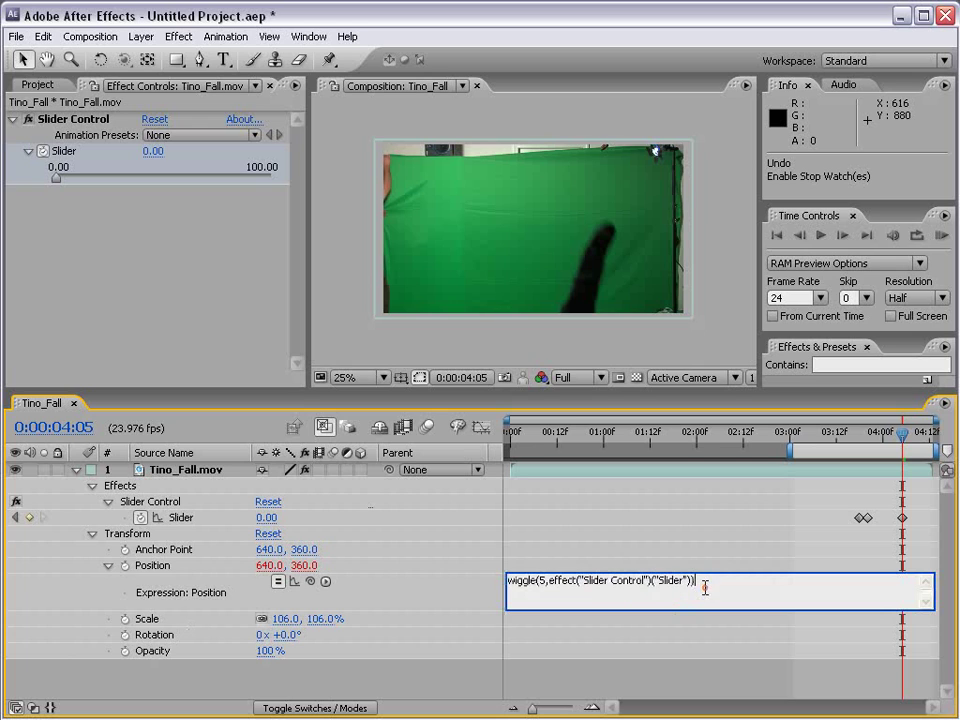
{"action": "left_click", "coordinate": [583, 588]}
{"action": "key", "text": "ctrl+a"}
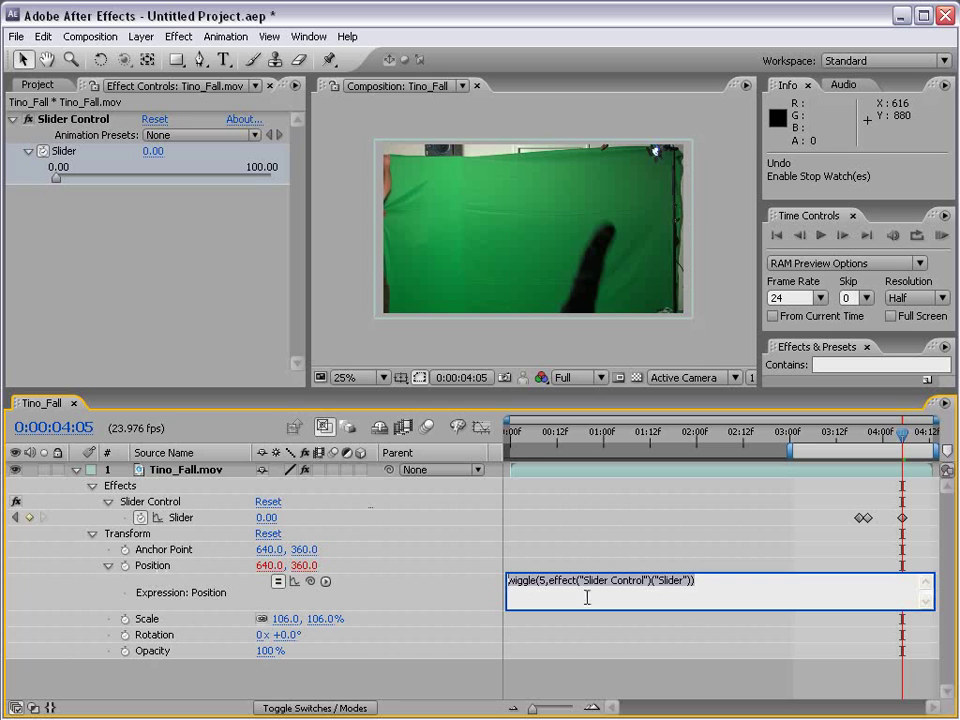
{"action": "left_click", "coordinate": [587, 597]}
{"action": "right_click", "coordinate": [521, 582]}
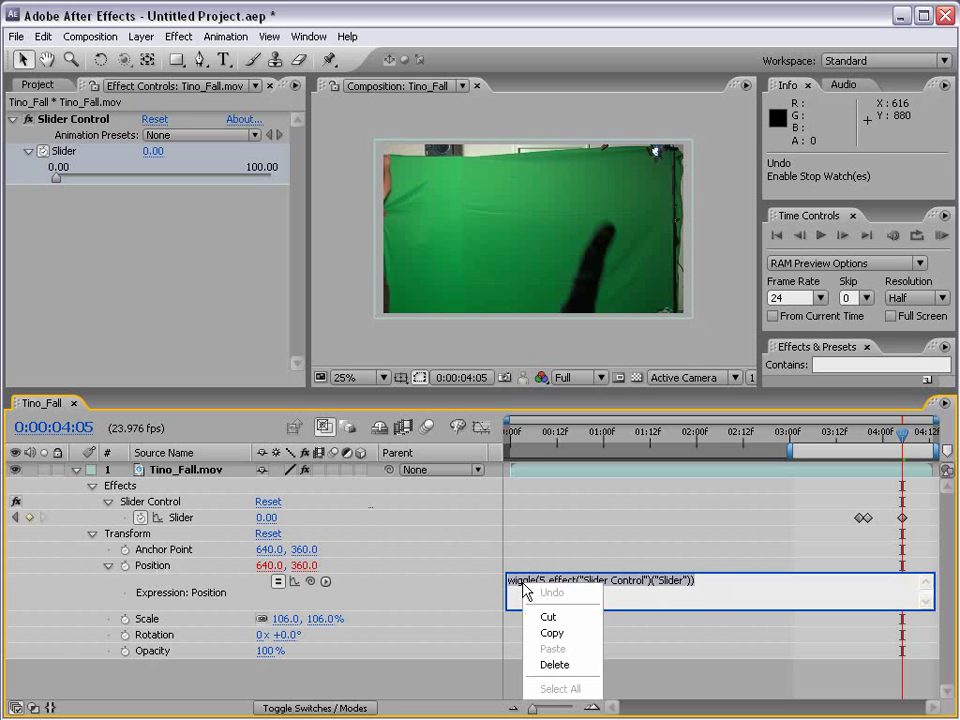
{"action": "left_click", "coordinate": [562, 638]}
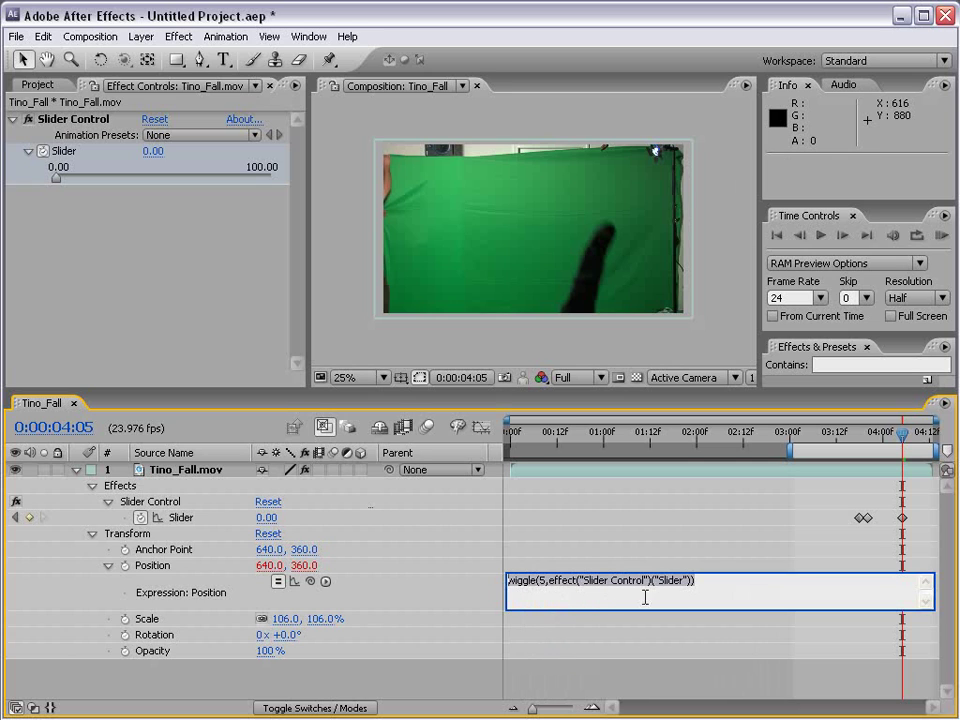
{"action": "left_click", "coordinate": [233, 530]}
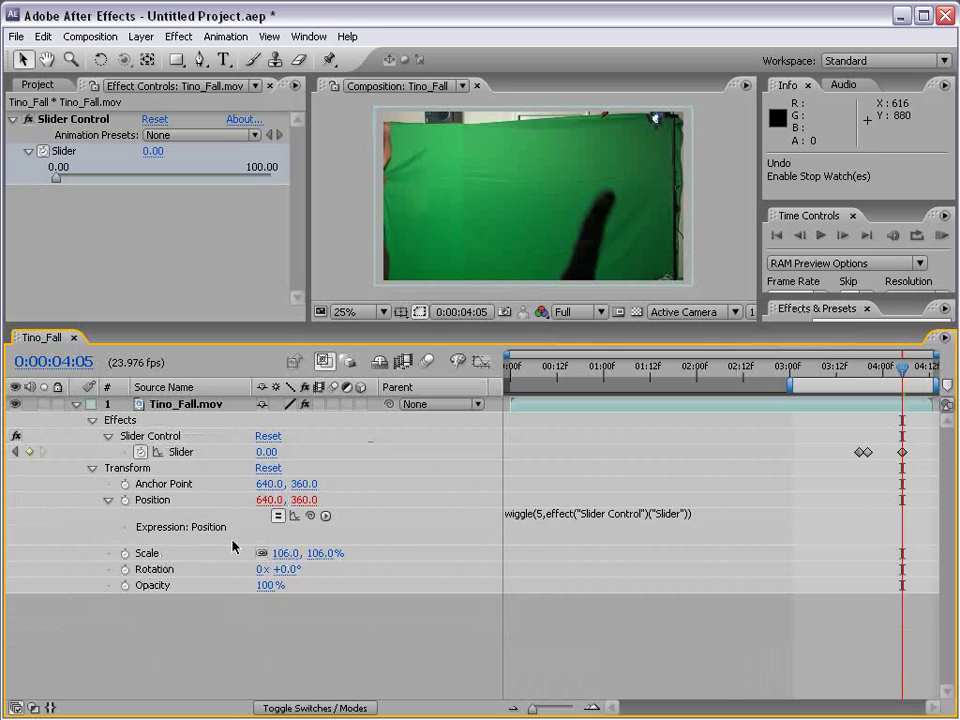
Paste the wiggle expression into a new Rotation expression and commit it.
{"action": "left_click", "coordinate": [125, 569], "text": "alt"}
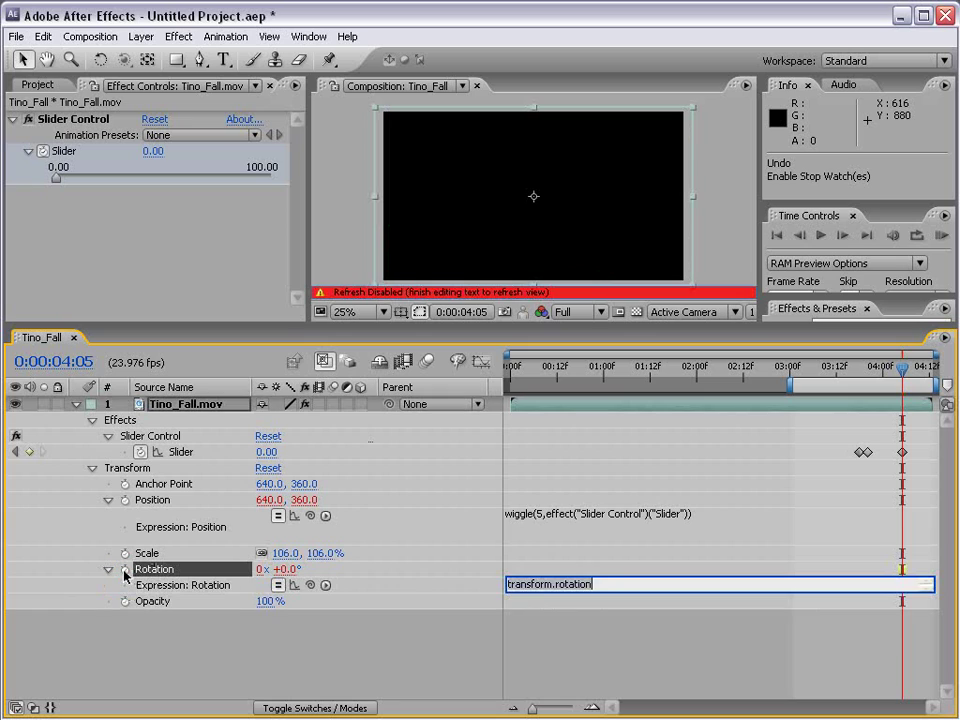
{"action": "left_click", "coordinate": [546, 585]}
{"action": "key", "text": "ctrl+a"}
{"action": "key", "text": "BackSpace"}
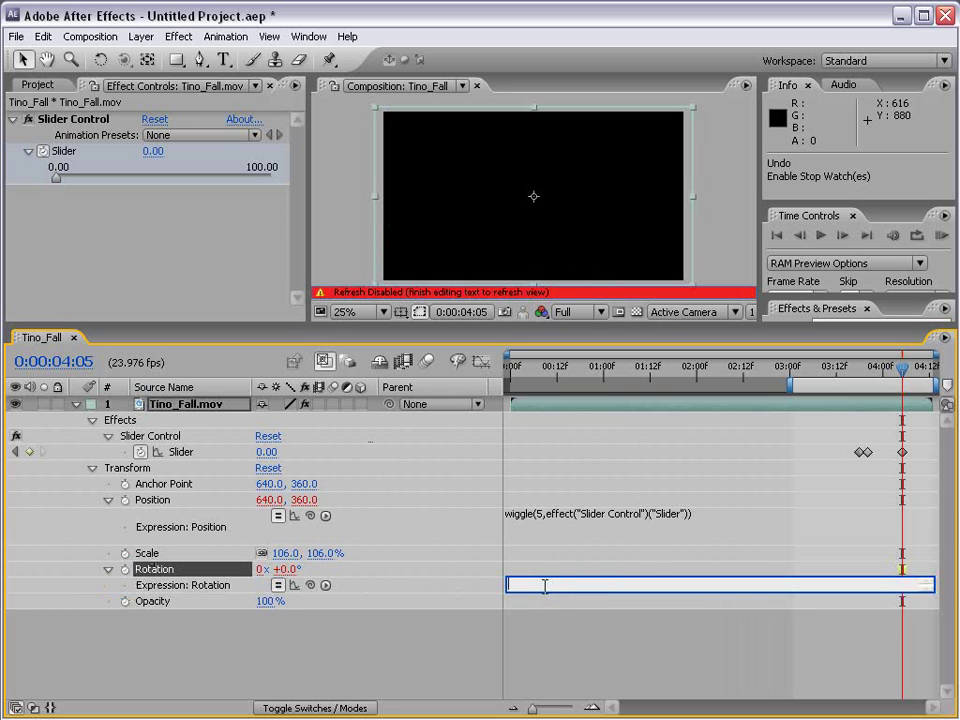
{"action": "right_click", "coordinate": [518, 585]}
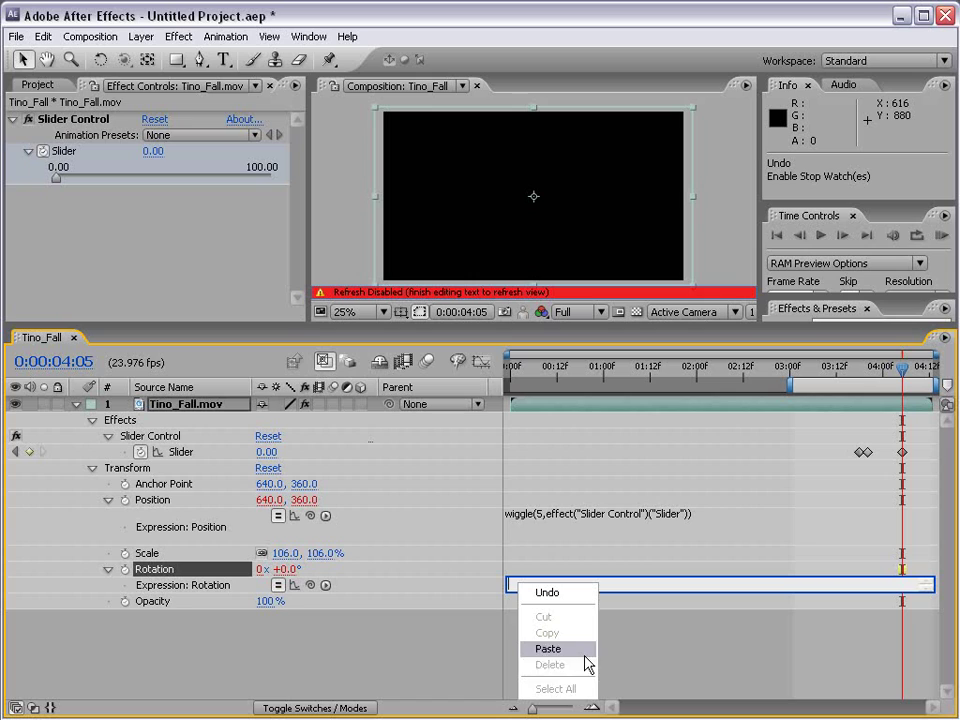
{"action": "left_click", "coordinate": [546, 649]}
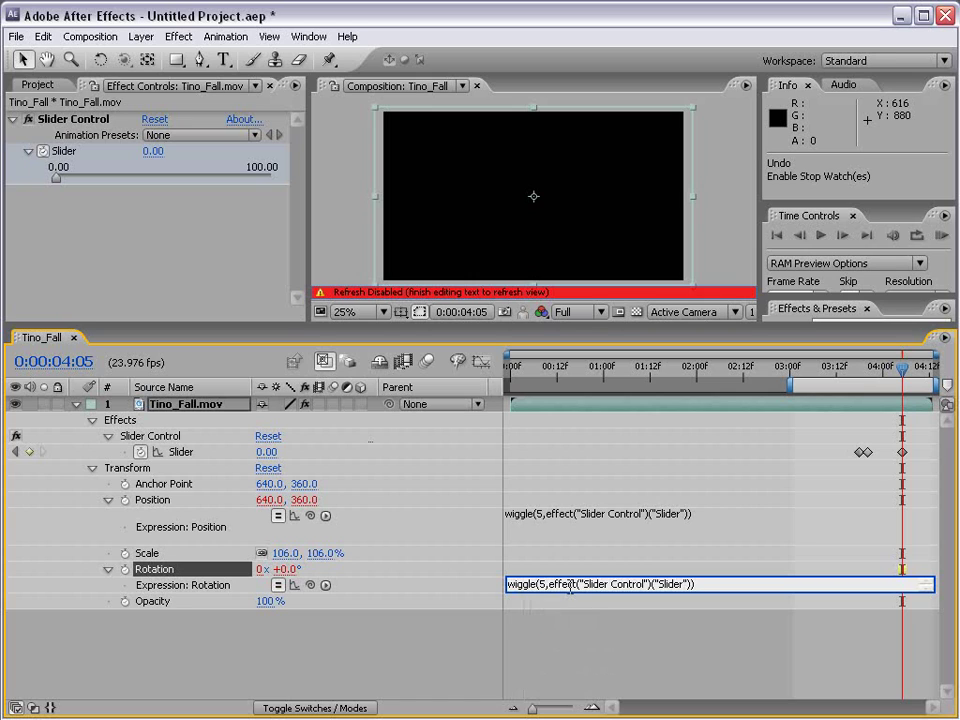
{"action": "left_click_drag", "start_coordinate": [565, 593], "coordinate": [565, 616]}
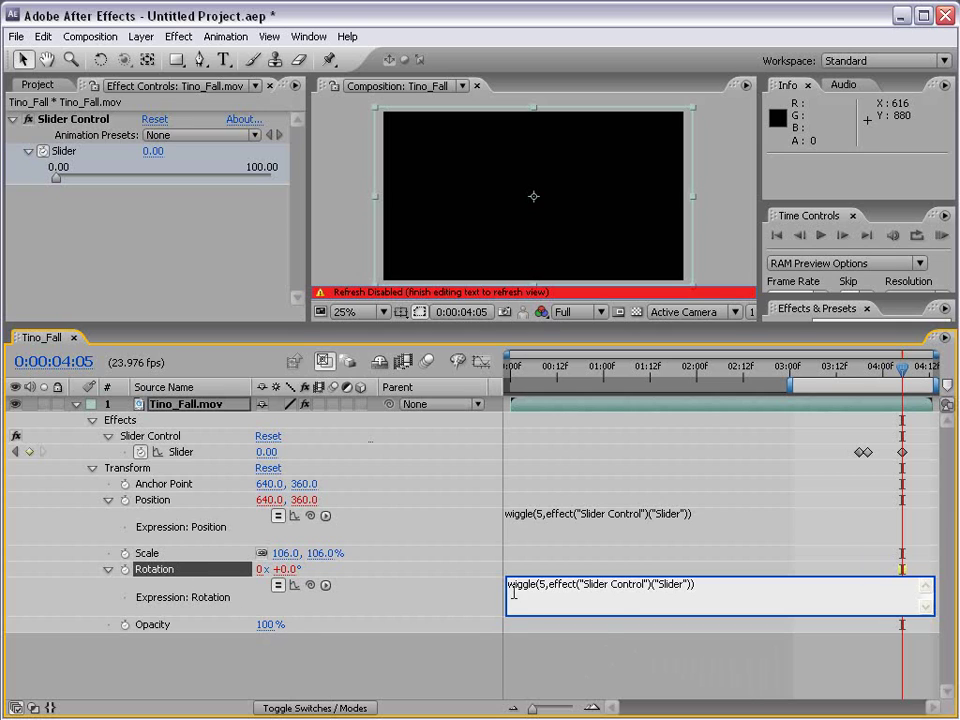
{"action": "double_click", "coordinate": [543, 585]}
{"action": "left_click", "coordinate": [669, 658]}
Lower the Slider to 24.02 around 03:20 to check the rotation tilt.
{"action": "left_click_drag", "start_coordinate": [812, 368], "coordinate": [857, 373]}
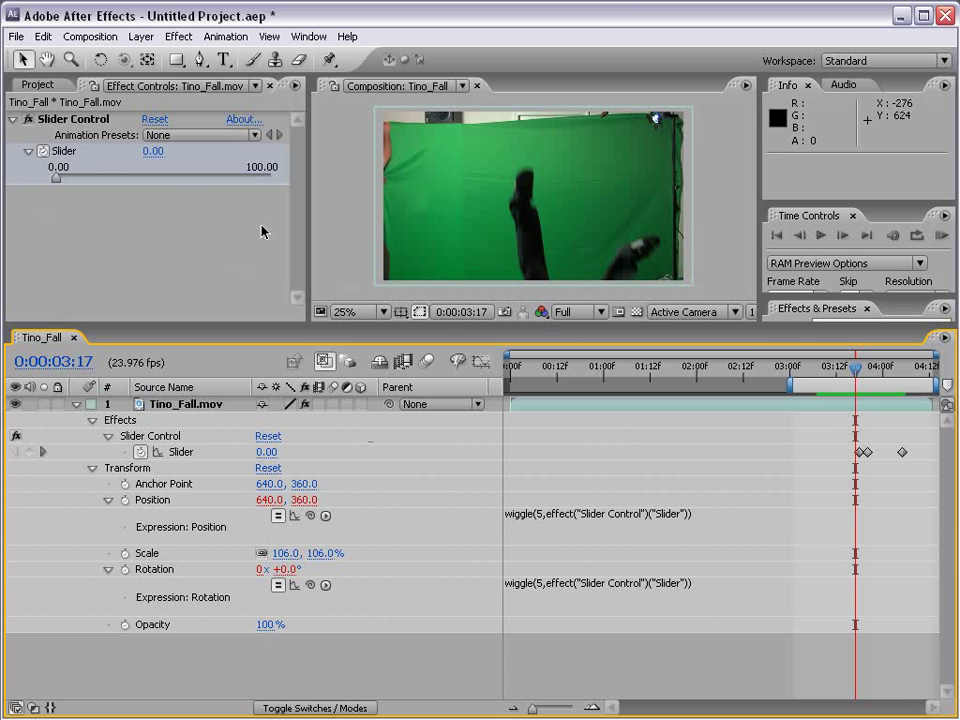
{"action": "key", "text": "Page_Down"}
{"action": "key", "text": "Page_Down"}
{"action": "key", "text": "Page_Down"}
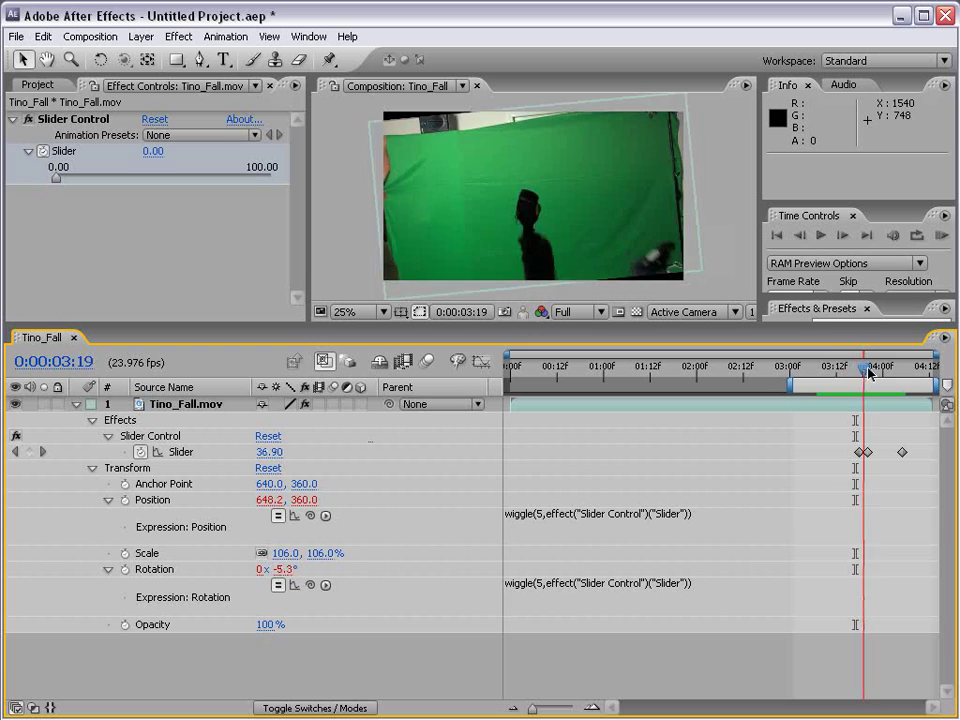
{"action": "left_click_drag", "start_coordinate": [170, 178], "coordinate": [107, 178]}
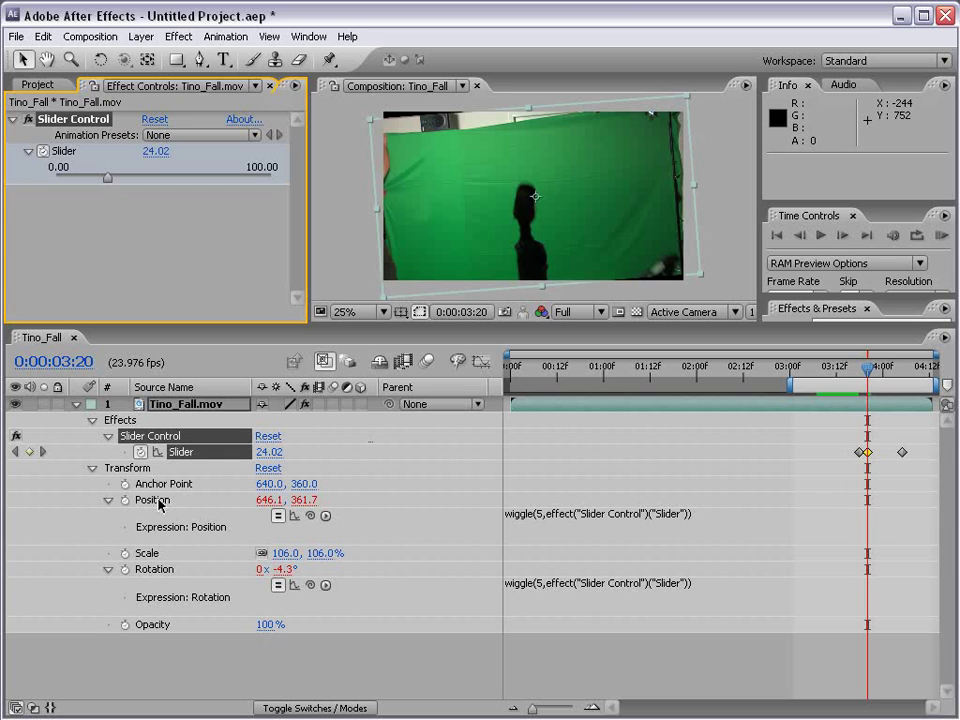
{"action": "left_click", "coordinate": [688, 583]}
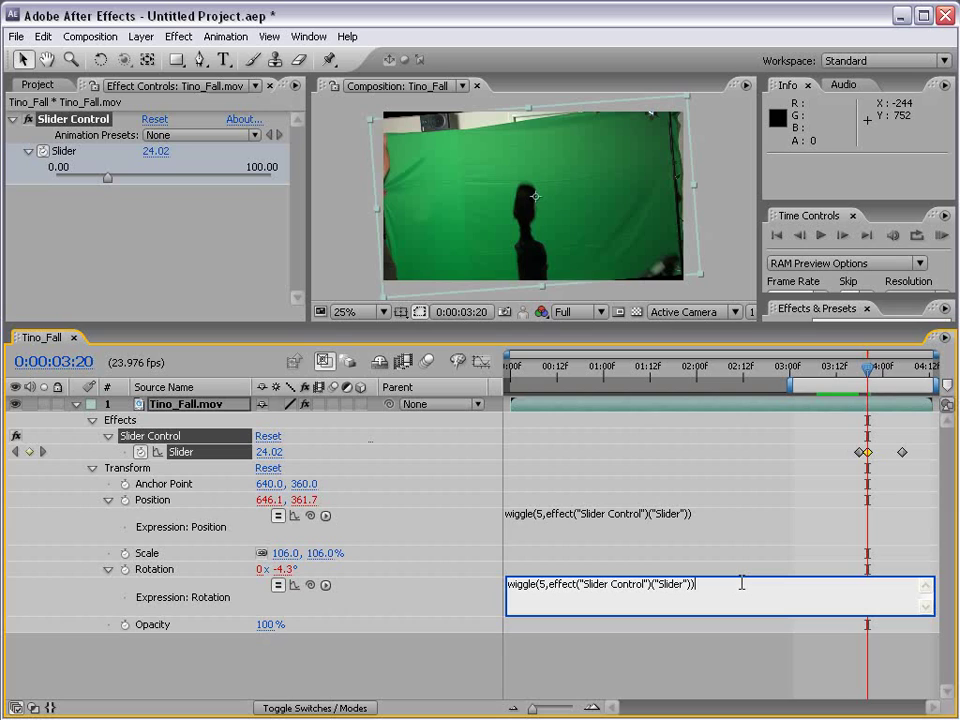
Try dividing the Rotation wiggle by 10 and preview the reduced shake.
{"action": "left_click", "coordinate": [861, 437]}
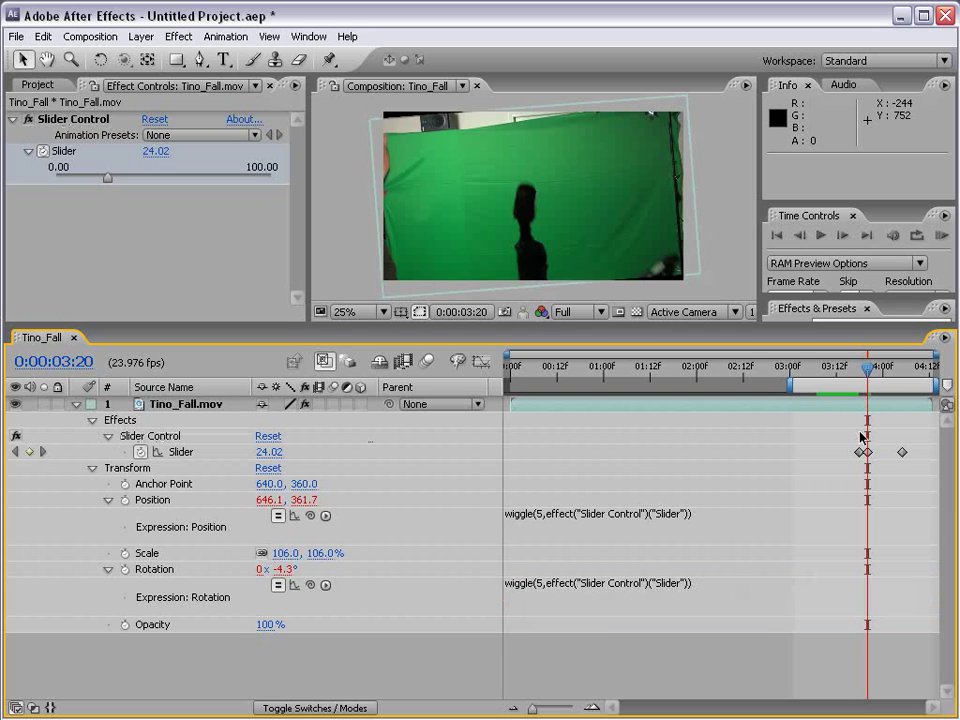
{"action": "left_click", "coordinate": [708, 584]}
{"action": "left_click", "coordinate": [553, 589]}
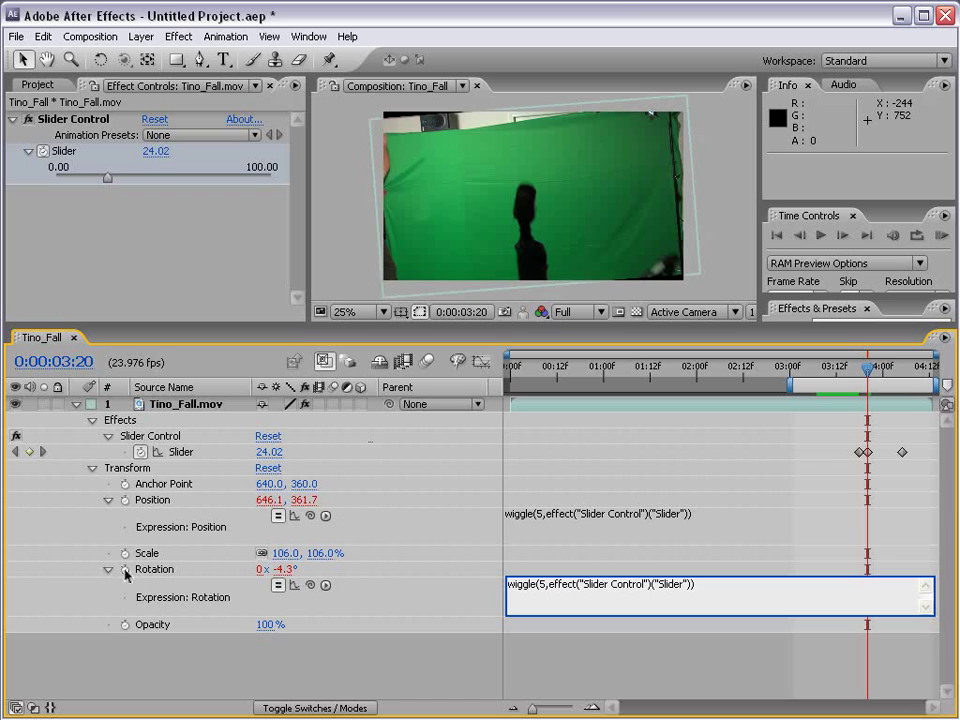
{"action": "left_click", "coordinate": [712, 587]}
{"action": "type", "text": ";"}
{"action": "left_click_drag", "start_coordinate": [695, 583], "coordinate": [466, 588]}
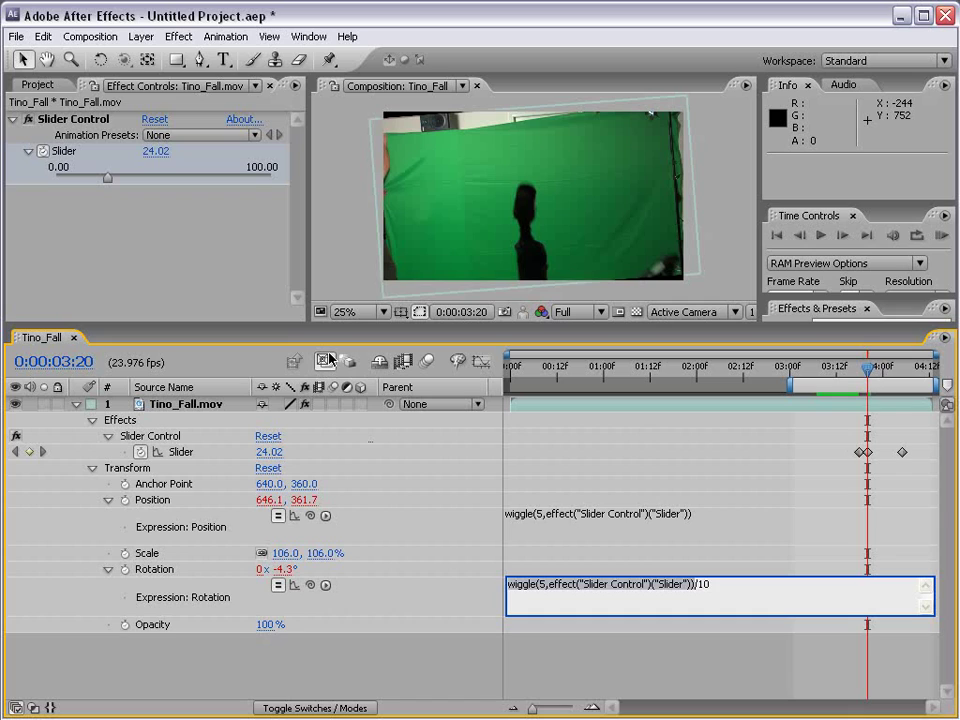
{"action": "left_click", "coordinate": [648, 657]}
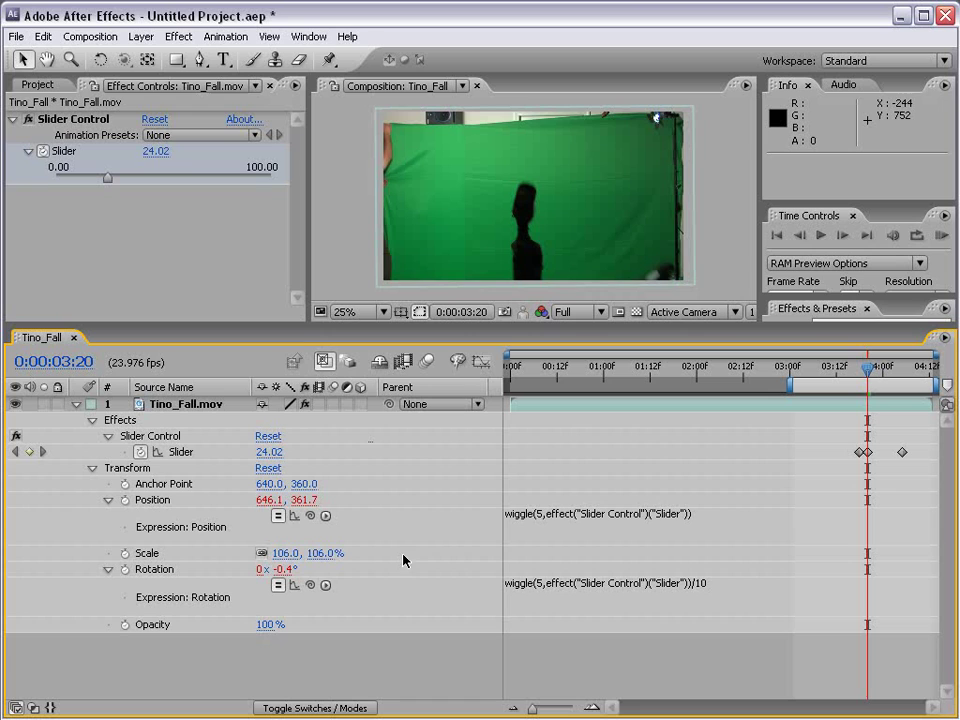
{"action": "mouse_move", "coordinate": [866, 369]}
{"action": "left_mouse_down"}
{"action": "mouse_move", "coordinate": [850, 370]}
{"action": "mouse_move", "coordinate": [903, 372]}
{"action": "mouse_move", "coordinate": [872, 374]}
{"action": "left_mouse_up"}
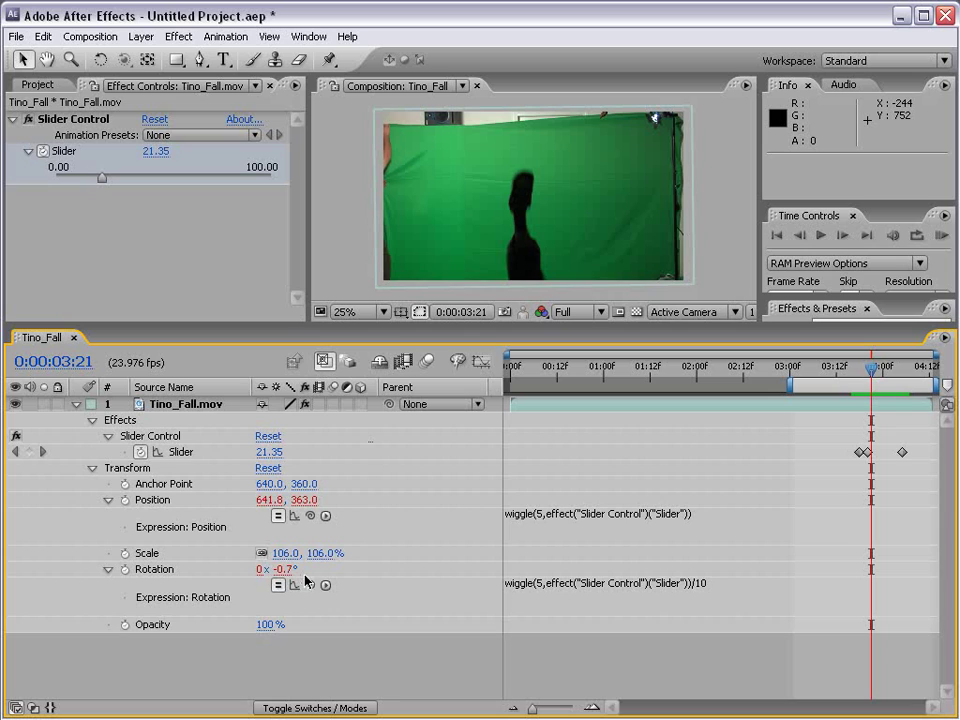
Change the Rotation wiggle divisor to 5 and preview the shake.
{"action": "left_click", "coordinate": [705, 584]}
{"action": "left_click", "coordinate": [732, 589]}
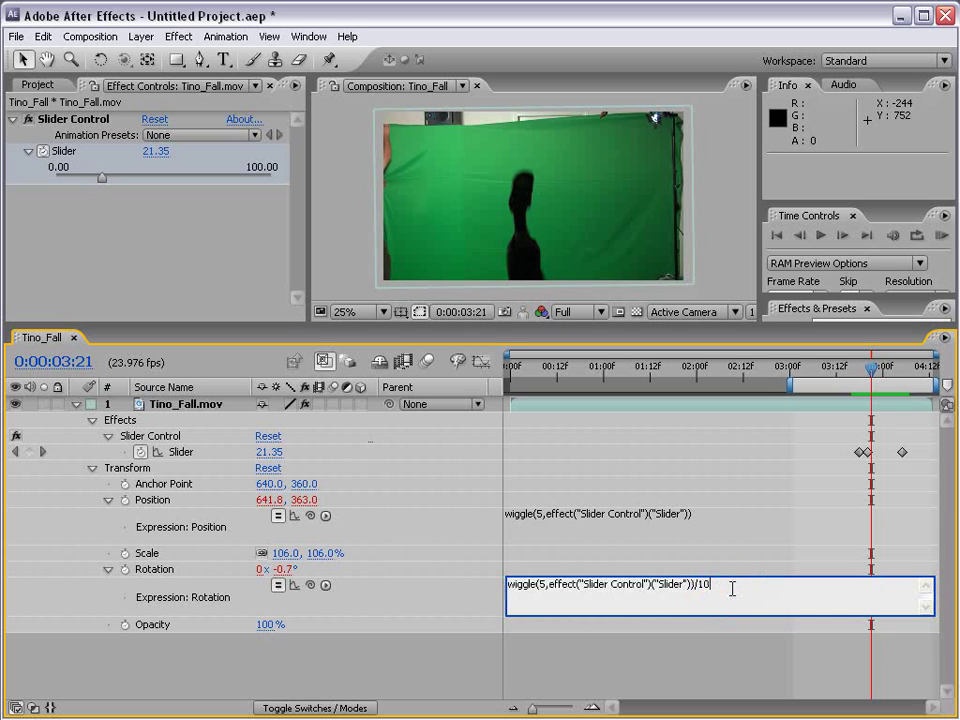
{"action": "type", "text": "/5"}
{"action": "left_click", "coordinate": [751, 651]}
{"action": "mouse_move", "coordinate": [866, 380]}
{"action": "left_mouse_down"}
{"action": "mouse_move", "coordinate": [888, 376]}
{"action": "mouse_move", "coordinate": [871, 377]}
{"action": "left_mouse_up"}
Test a divisor of 2 on the Rotation wiggle, then remove it and review frames to 4:00.
{"action": "left_click", "coordinate": [692, 602]}
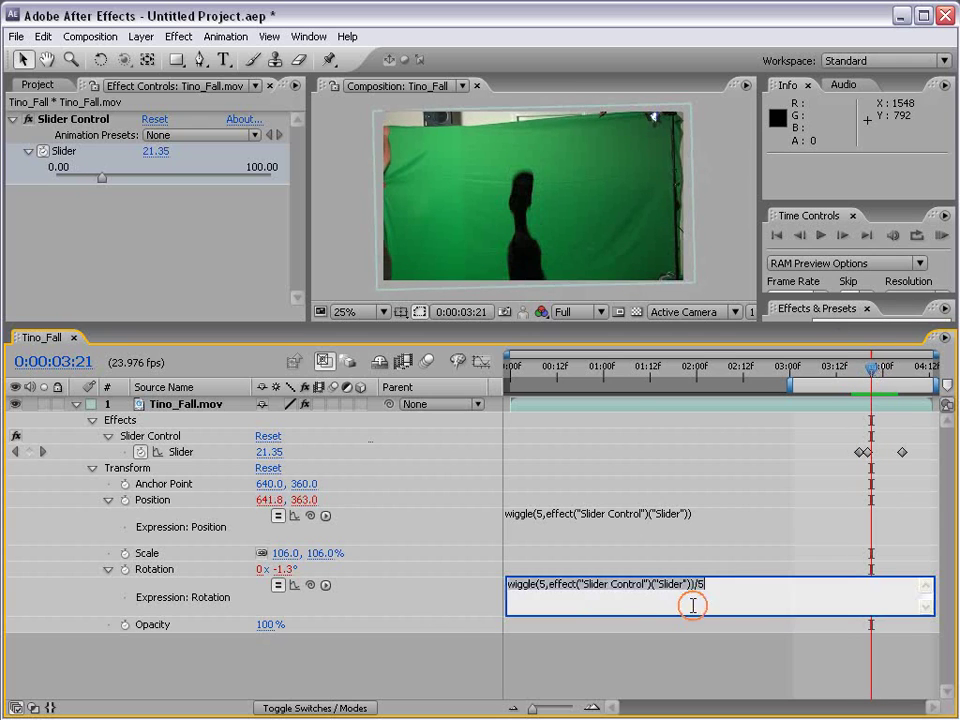
{"action": "left_click", "coordinate": [703, 590]}
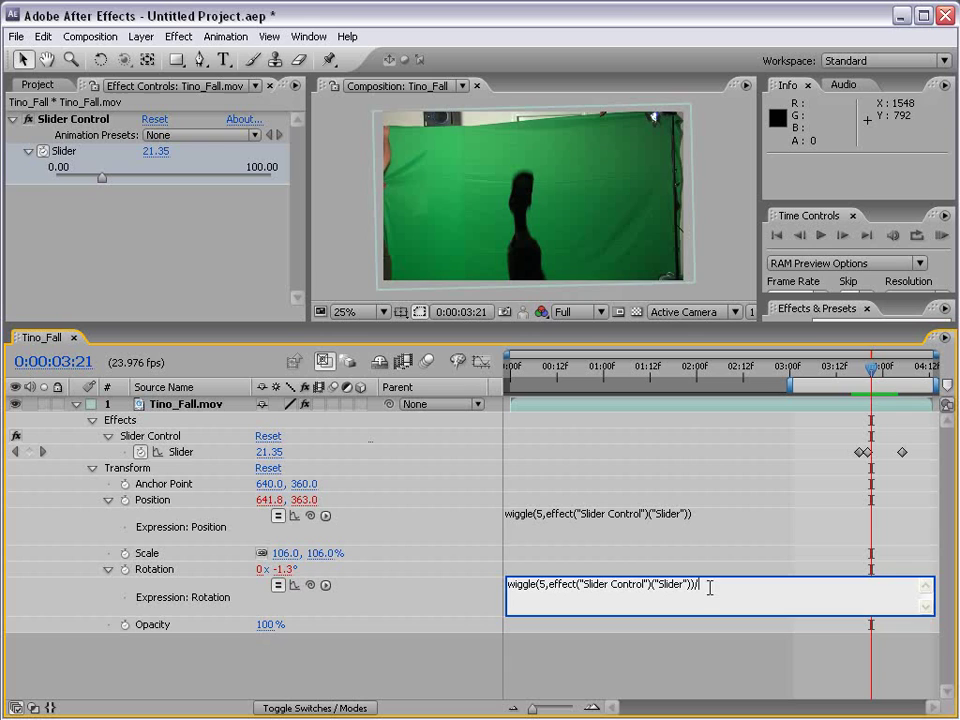
{"action": "type", "text": "2"}
{"action": "key", "text": "KP_Enter"}
{"action": "mouse_move", "coordinate": [871, 372]}
{"action": "left_mouse_down"}
{"action": "mouse_move", "coordinate": [858, 374]}
{"action": "mouse_move", "coordinate": [888, 374]}
{"action": "mouse_move", "coordinate": [863, 374]}
{"action": "left_mouse_up"}
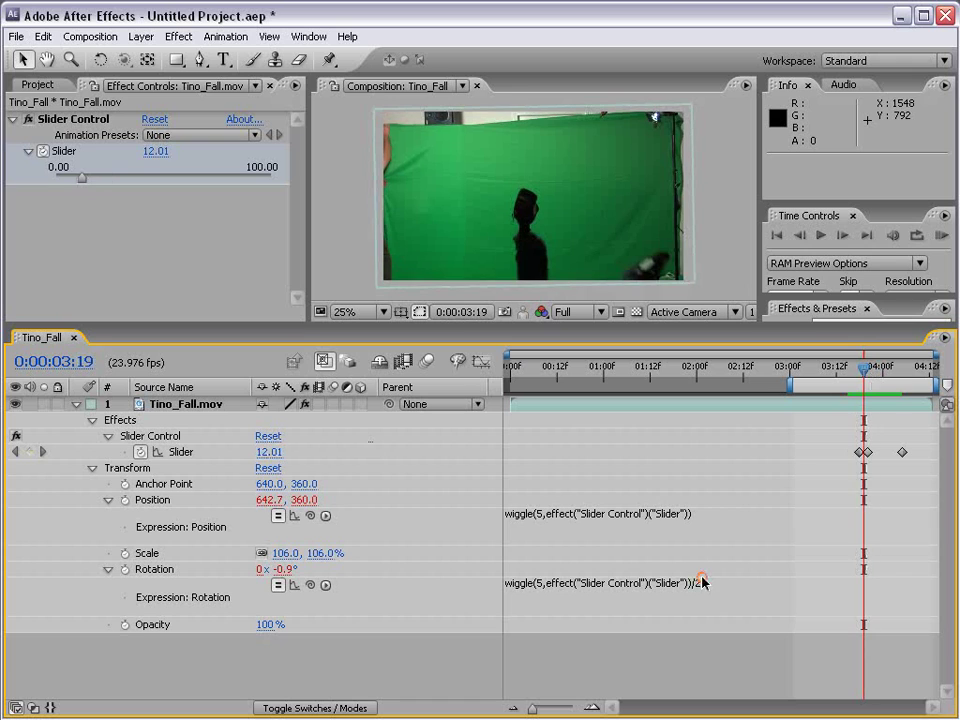
{"action": "left_click", "coordinate": [700, 581]}
{"action": "key", "text": "BackSpace"}
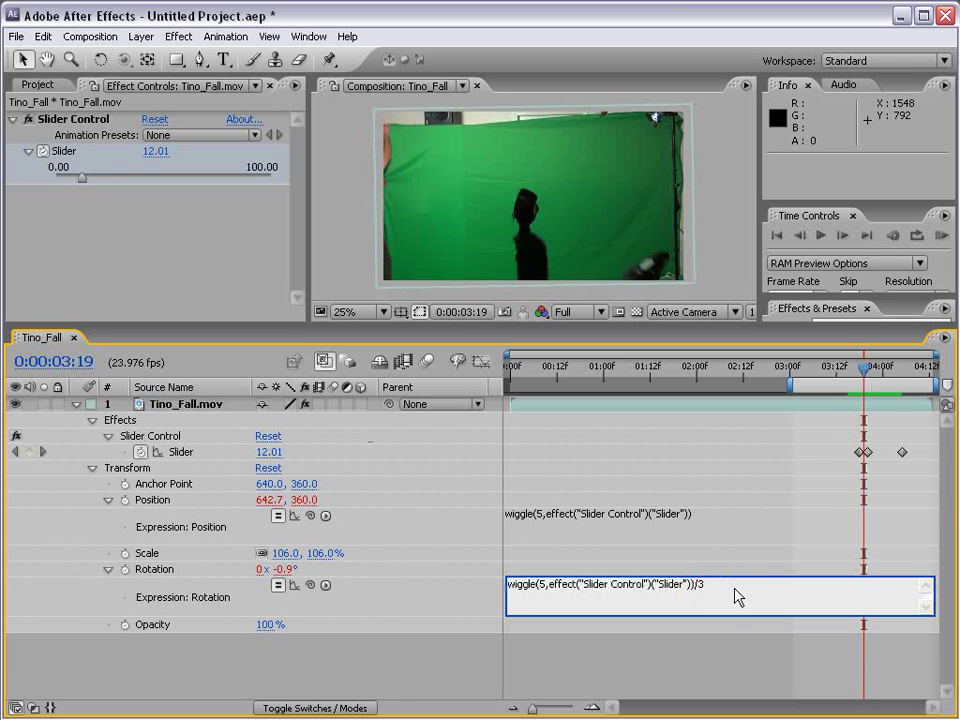
{"action": "mouse_move", "coordinate": [829, 372]}
{"action": "left_mouse_down"}
{"action": "mouse_move", "coordinate": [888, 372]}
{"action": "mouse_move", "coordinate": [848, 372]}
{"action": "left_mouse_up"}
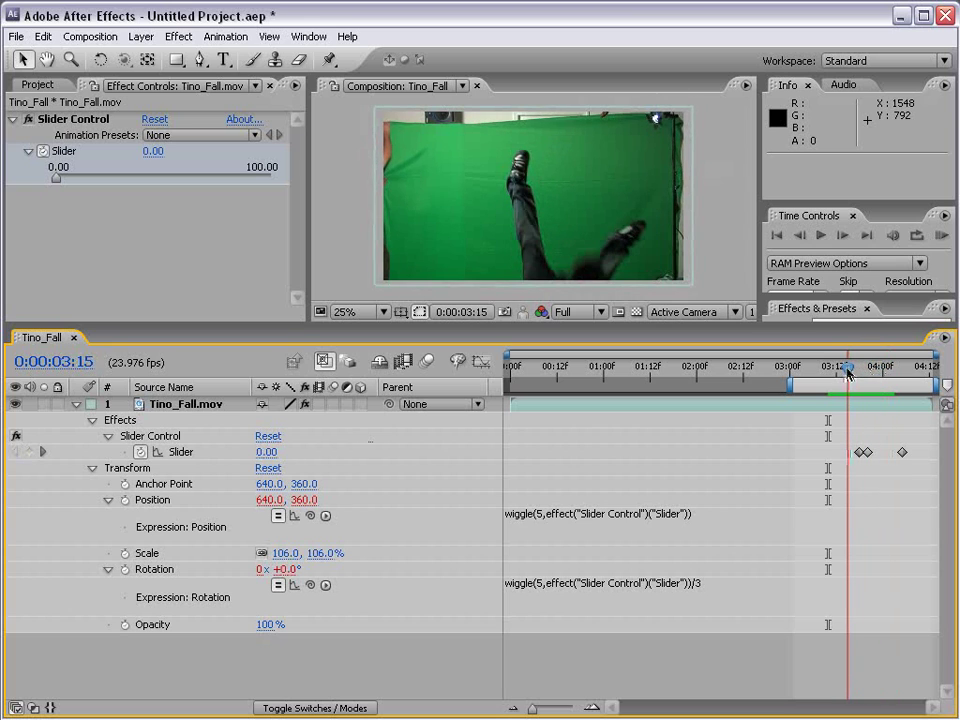
{"action": "left_click", "coordinate": [941, 236]}
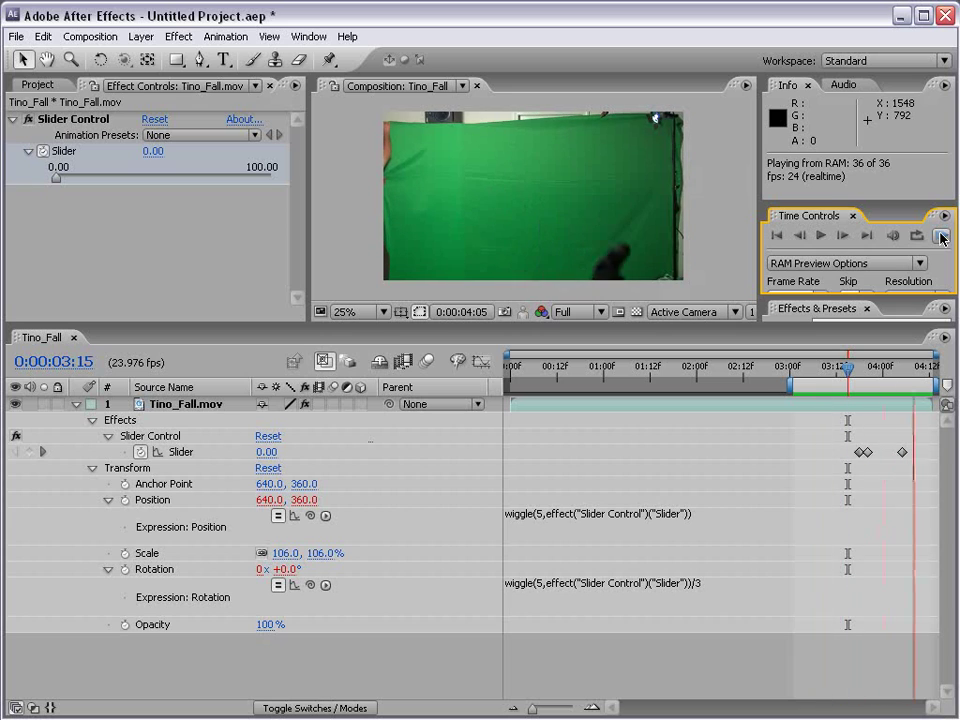
{"action": "left_click", "coordinate": [745, 652]}
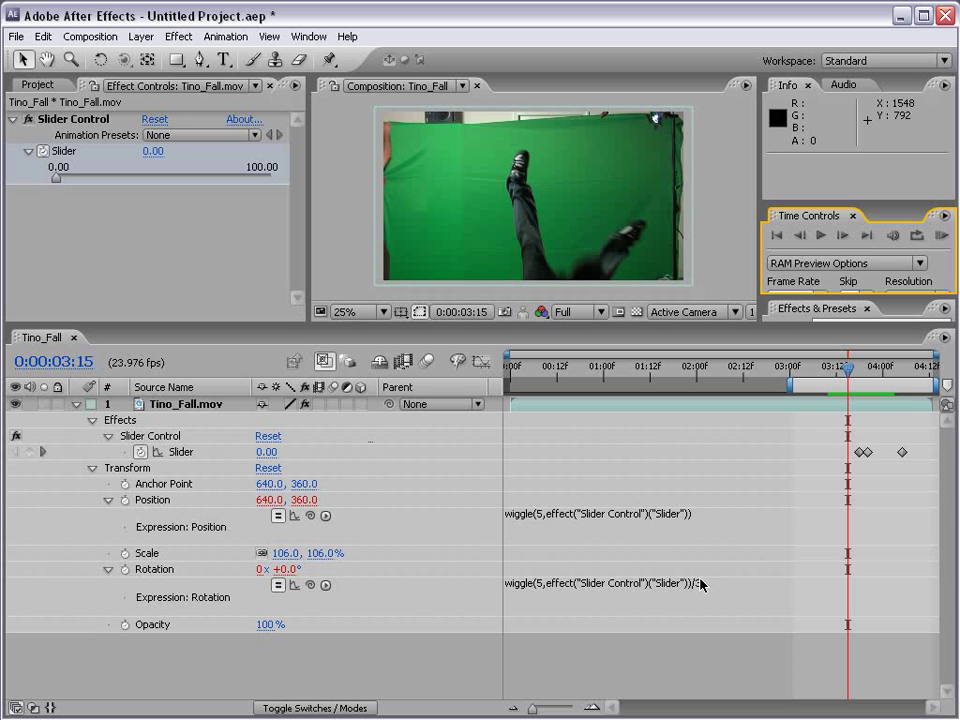
{"action": "left_click", "coordinate": [542, 584]}
{"action": "left_click", "coordinate": [541, 584]}
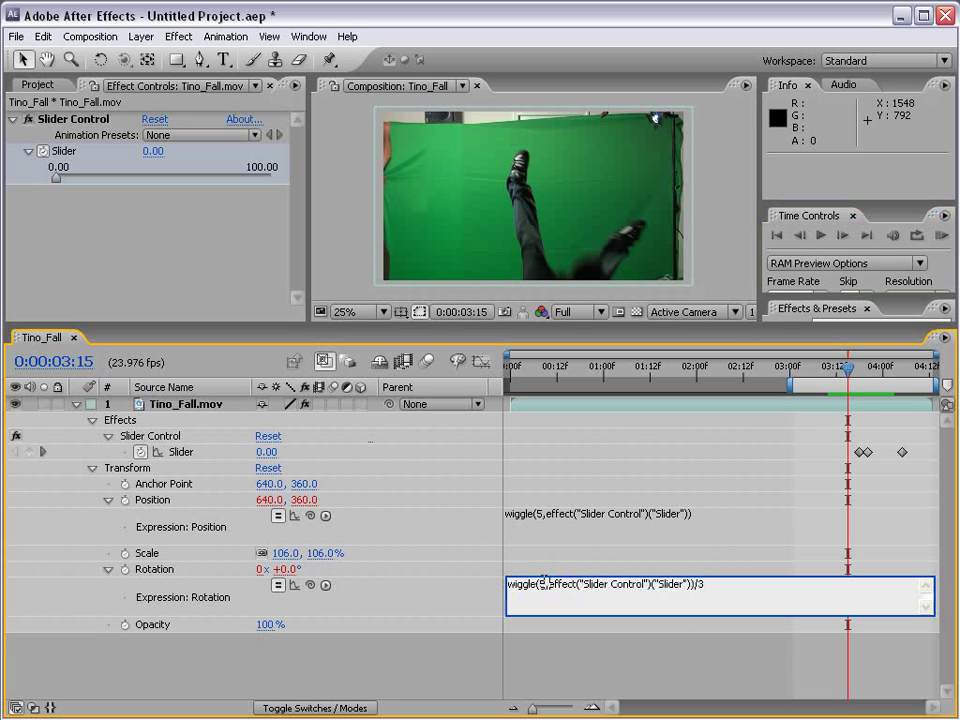
{"action": "key", "text": "BackSpace"}
{"action": "type", "text": "12"}
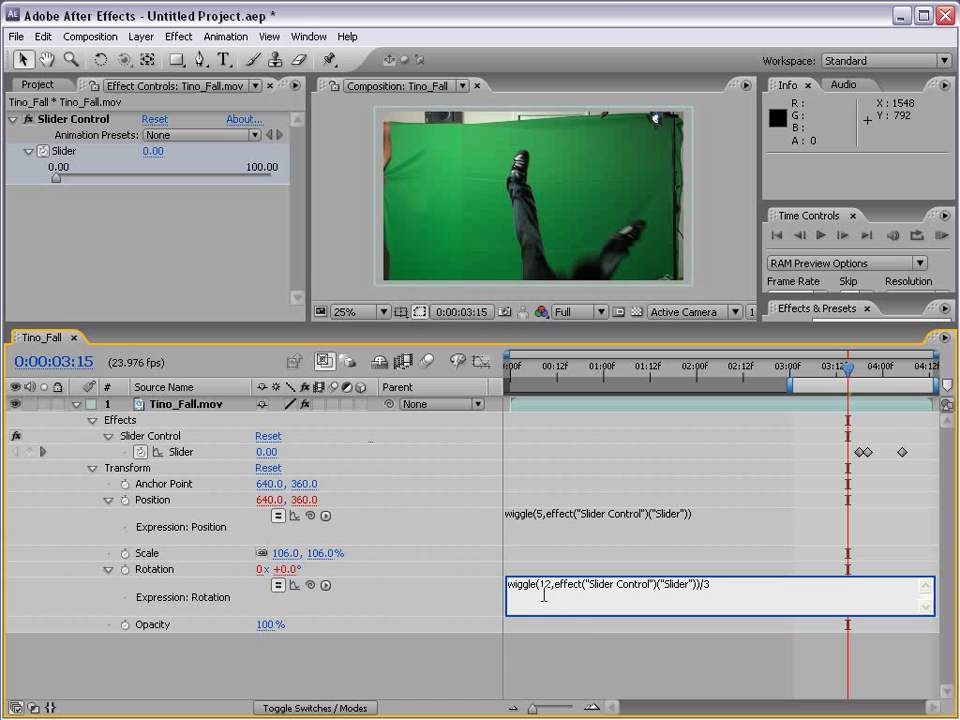
{"action": "left_click", "coordinate": [620, 656]}
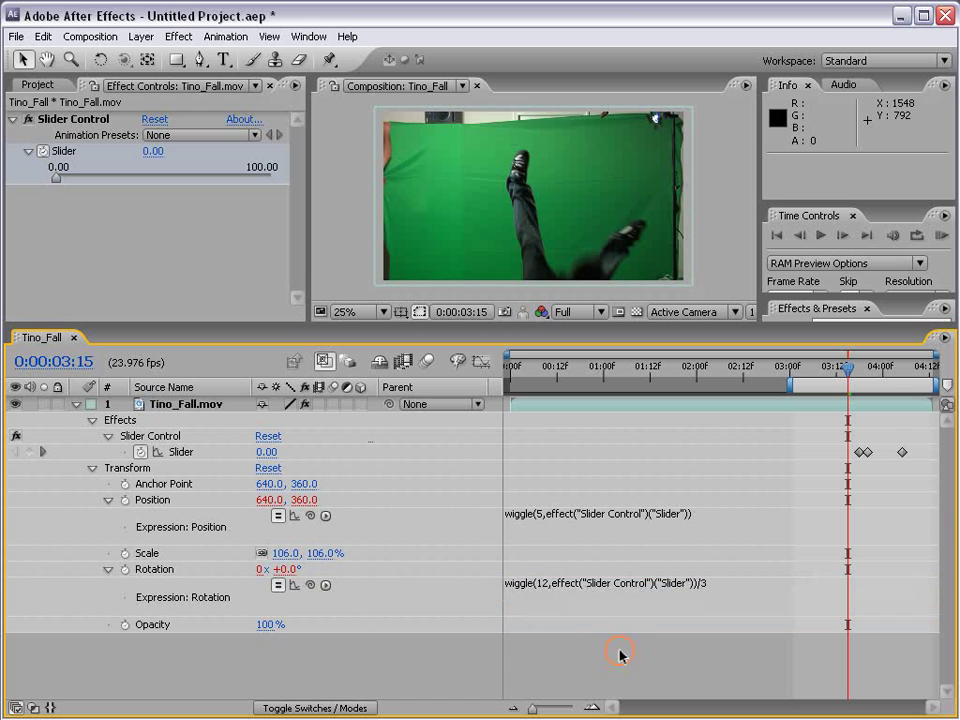
{"action": "left_click", "coordinate": [940, 240]}
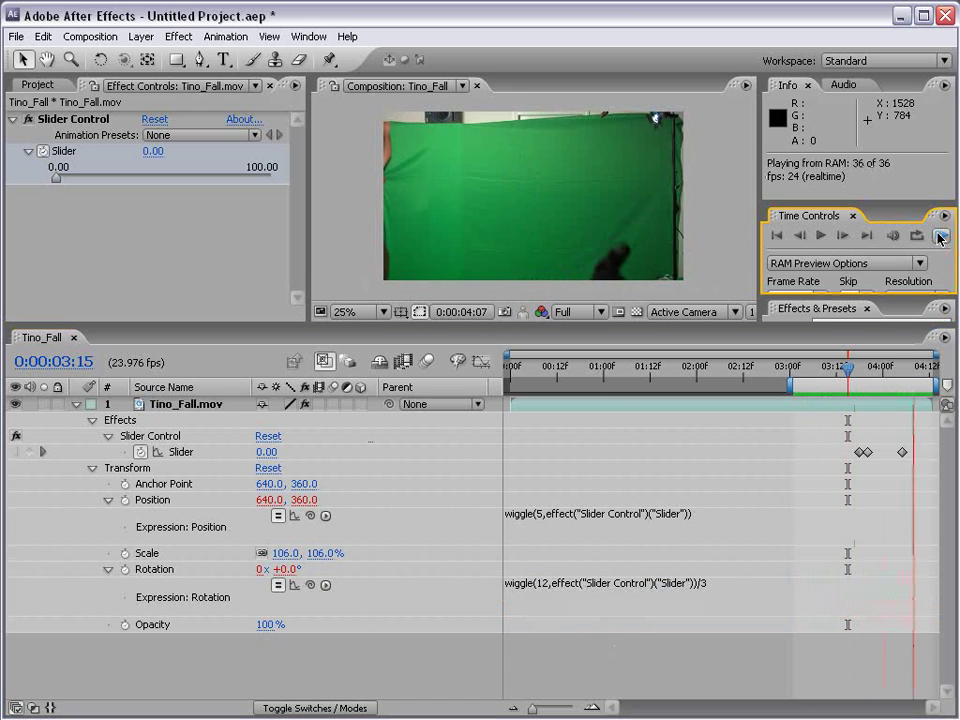
{"action": "left_click", "coordinate": [684, 513]}
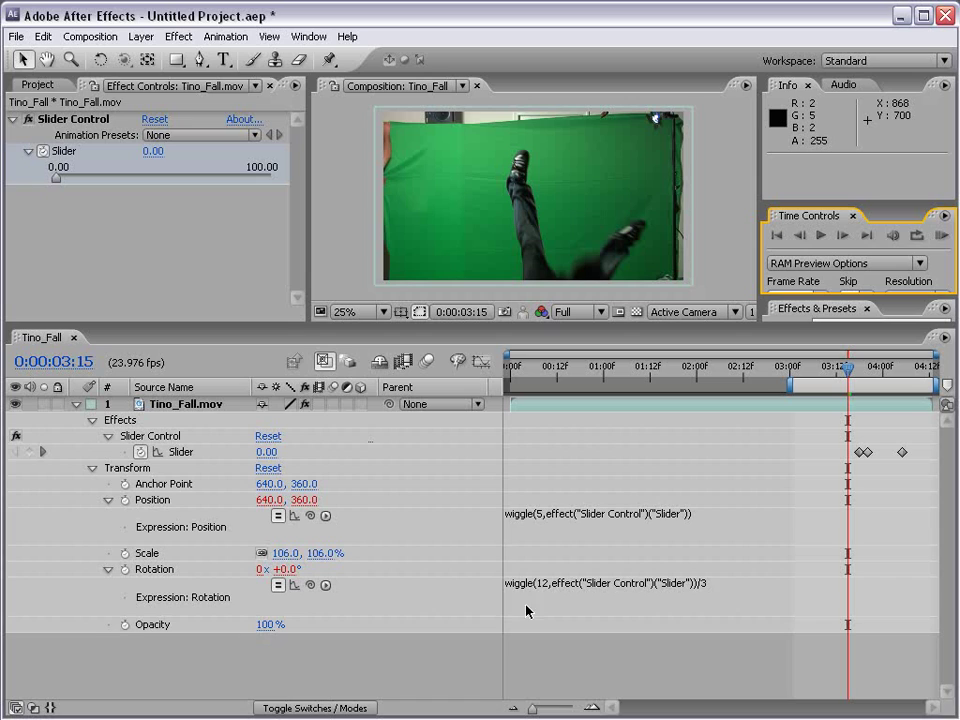
{"action": "left_click", "coordinate": [545, 583]}
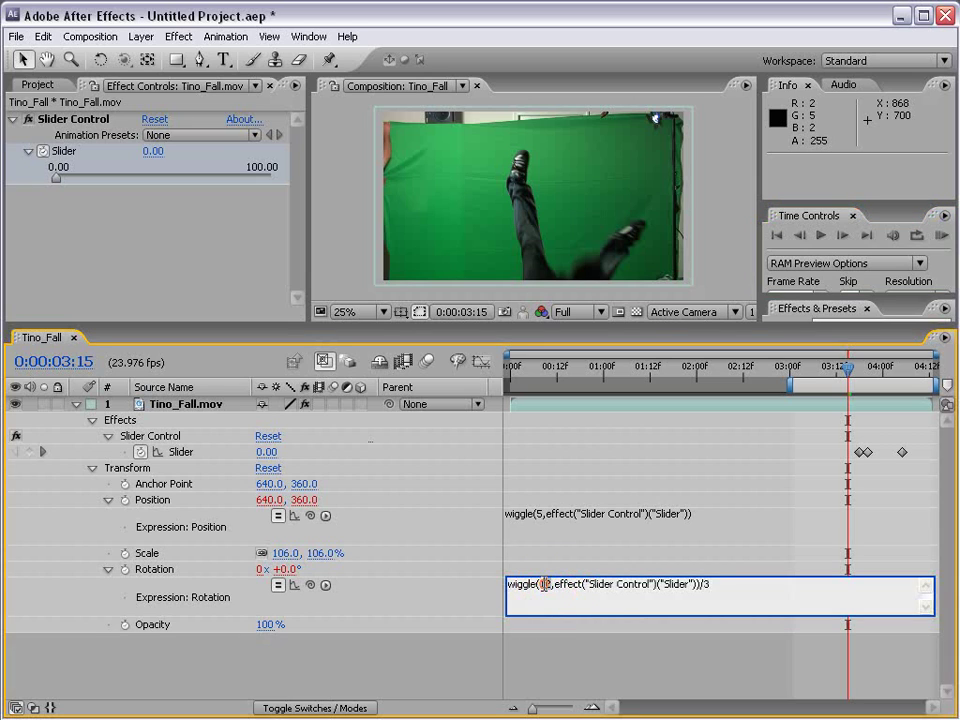
{"action": "type", "text": "5"}
{"action": "left_click", "coordinate": [593, 654]}
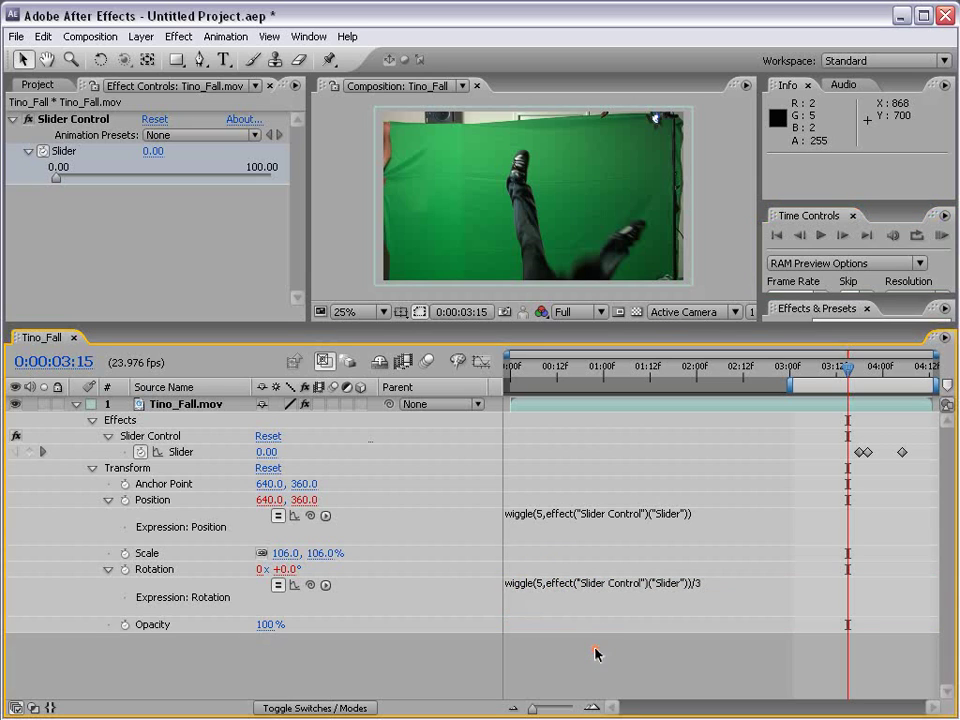
Change the Position wiggle frequency from 5 to 12, preview it, and return to 3:20.
{"action": "left_click", "coordinate": [548, 514]}
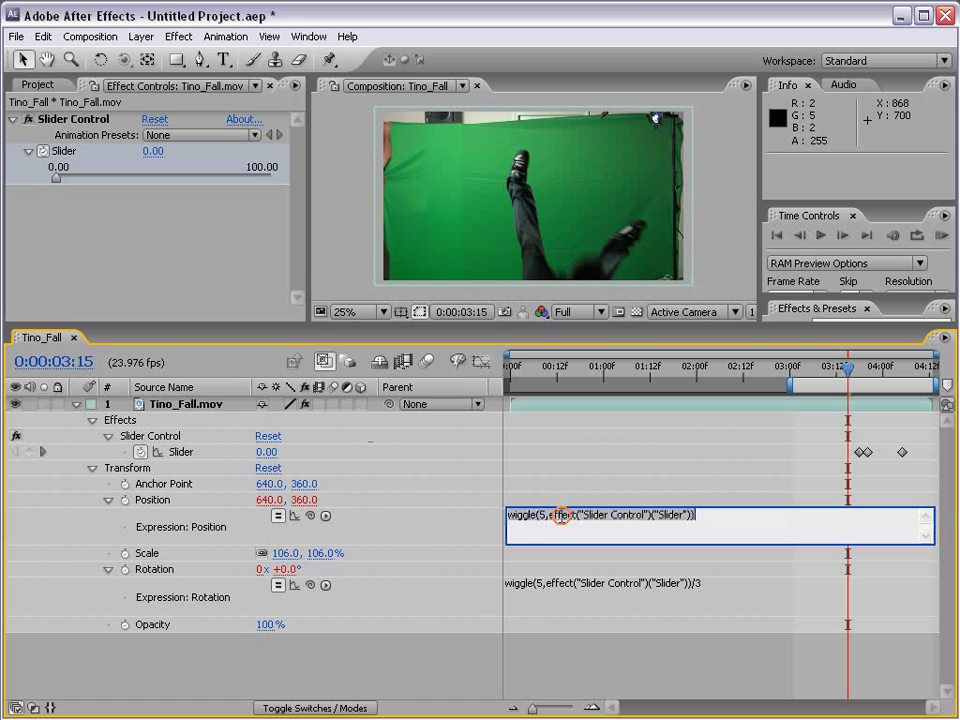
{"action": "double_click", "coordinate": [545, 515]}
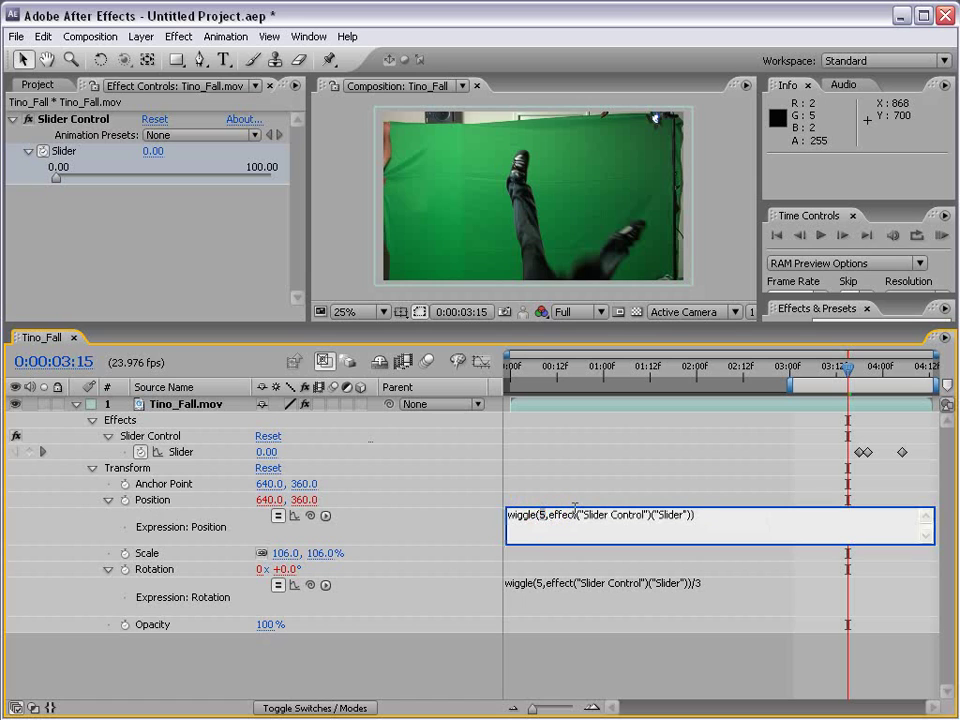
{"action": "type", "text": "12"}
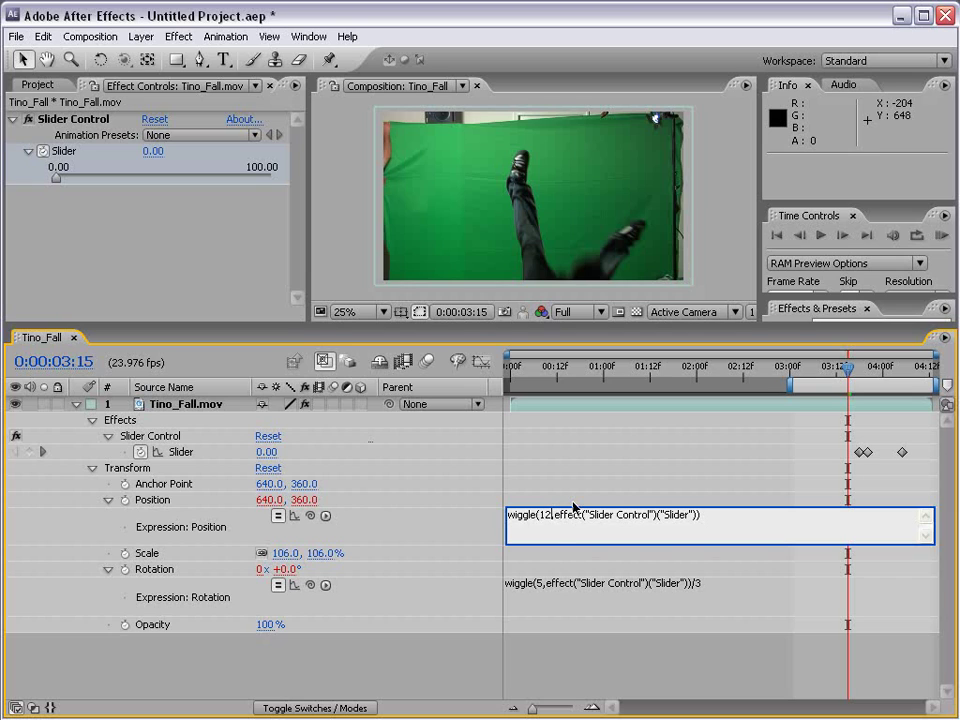
{"action": "left_click", "coordinate": [574, 562]}
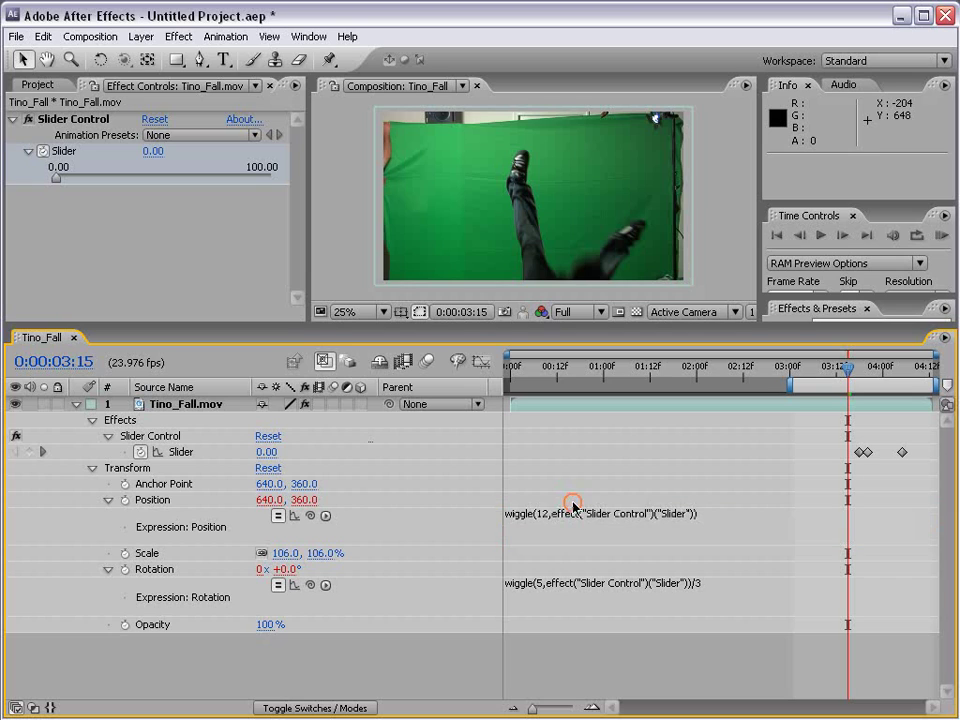
{"action": "left_click", "coordinate": [941, 237]}
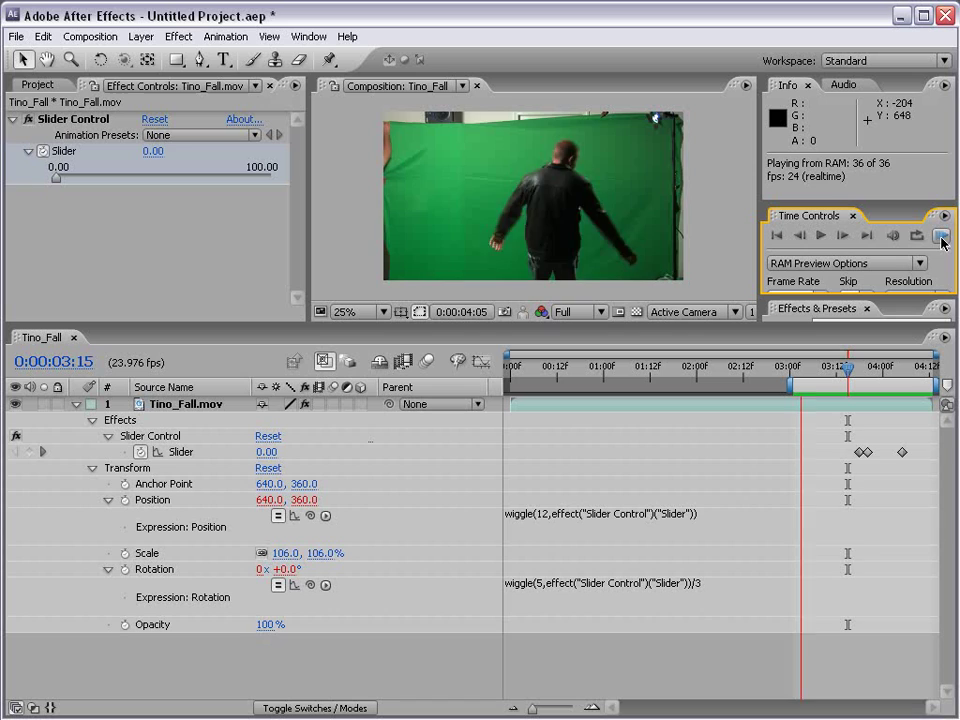
{"action": "left_click", "coordinate": [666, 665]}
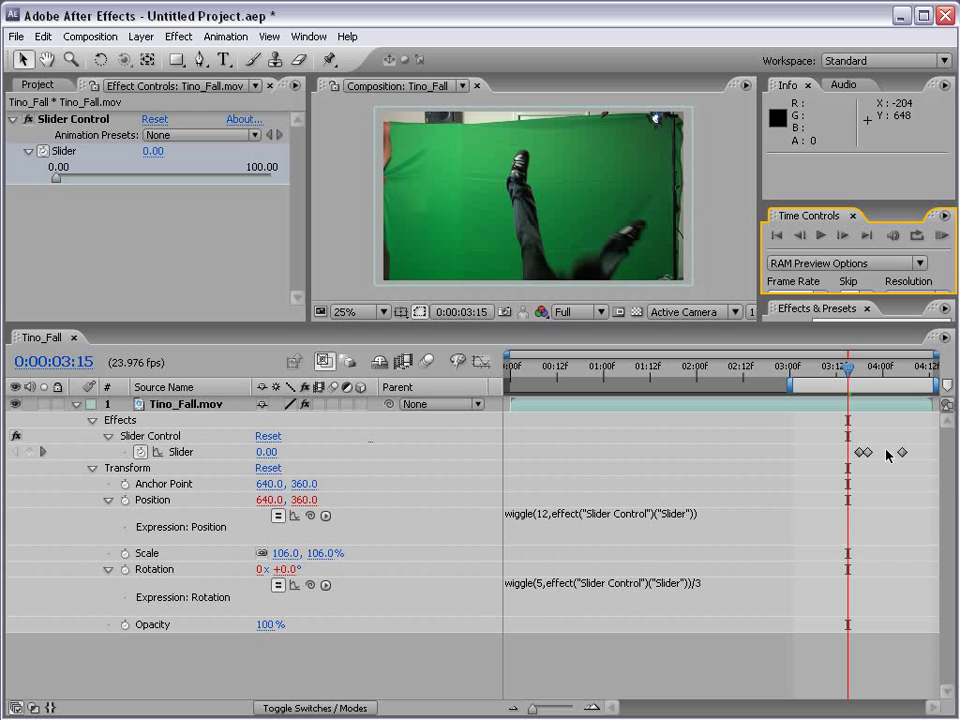
{"action": "left_click", "coordinate": [866, 372]}
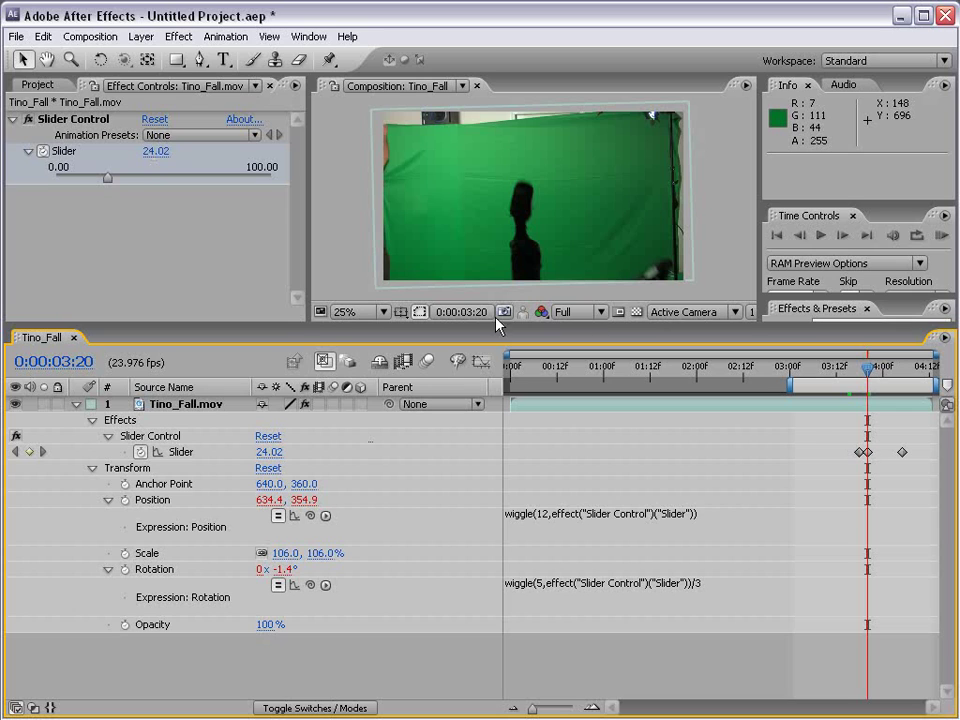
Raise the Slider at 3:20 to 62.01, preview, and scrub 3:16–3:23 to inspect the shake.
{"action": "left_click_drag", "start_coordinate": [107, 178], "coordinate": [189, 182]}
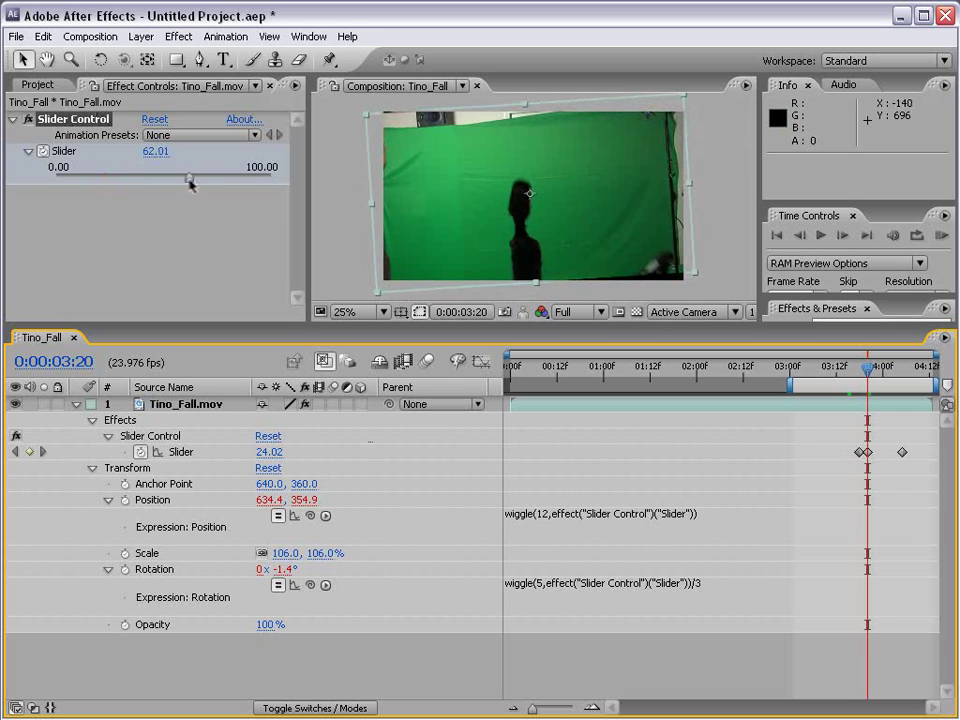
{"action": "left_click", "coordinate": [942, 235]}
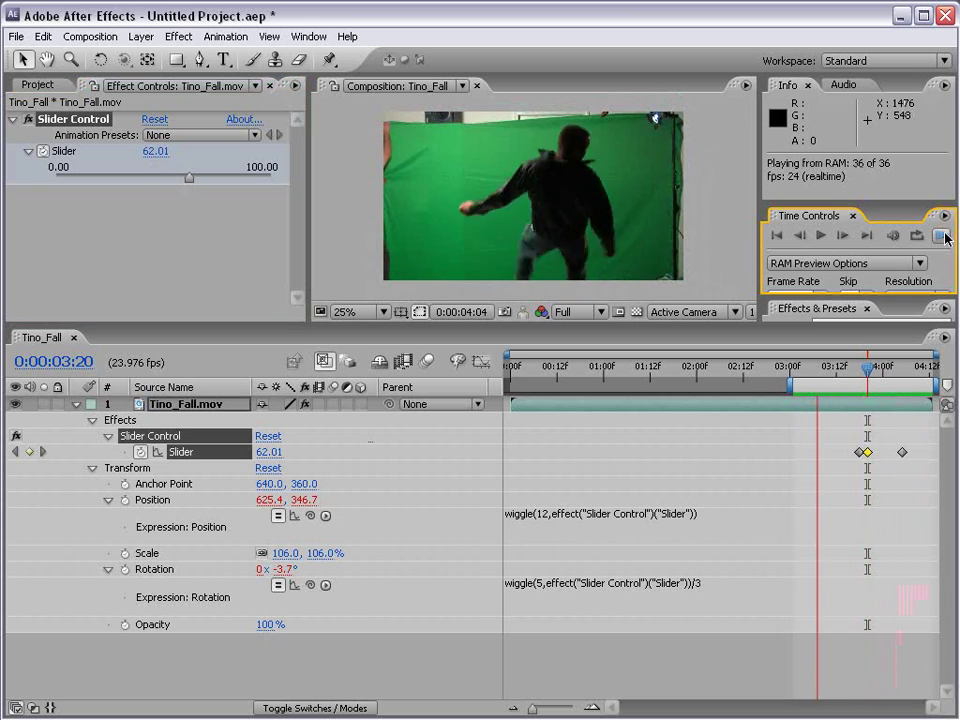
{"action": "left_click", "coordinate": [944, 237]}
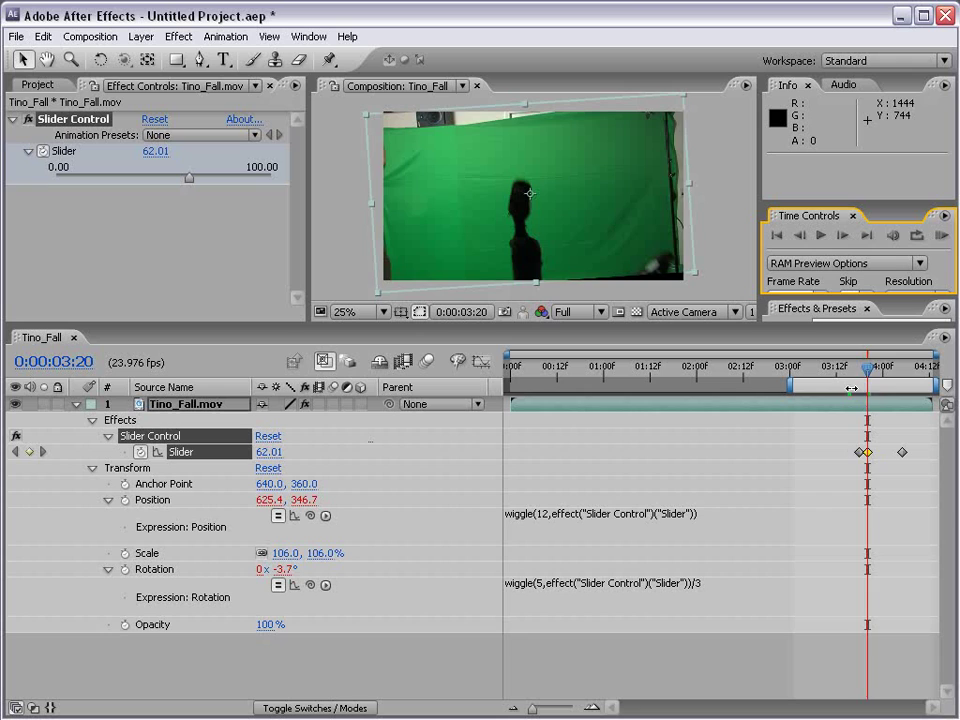
{"action": "mouse_move", "coordinate": [867, 368]}
{"action": "left_mouse_down"}
{"action": "mouse_move", "coordinate": [849, 368]}
{"action": "mouse_move", "coordinate": [878, 368]}
{"action": "left_mouse_up"}
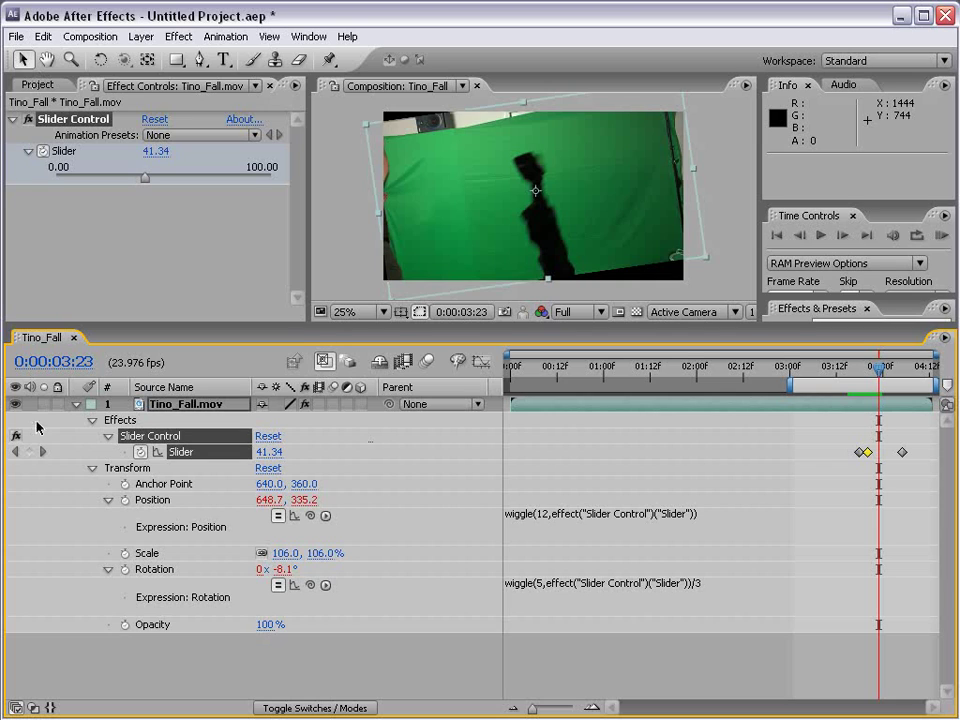
Replace the Rotation expression's /3 with *2 and scrub around 3:20 to inspect the tilt.
{"action": "left_click", "coordinate": [713, 647]}
{"action": "left_click", "coordinate": [716, 585]}
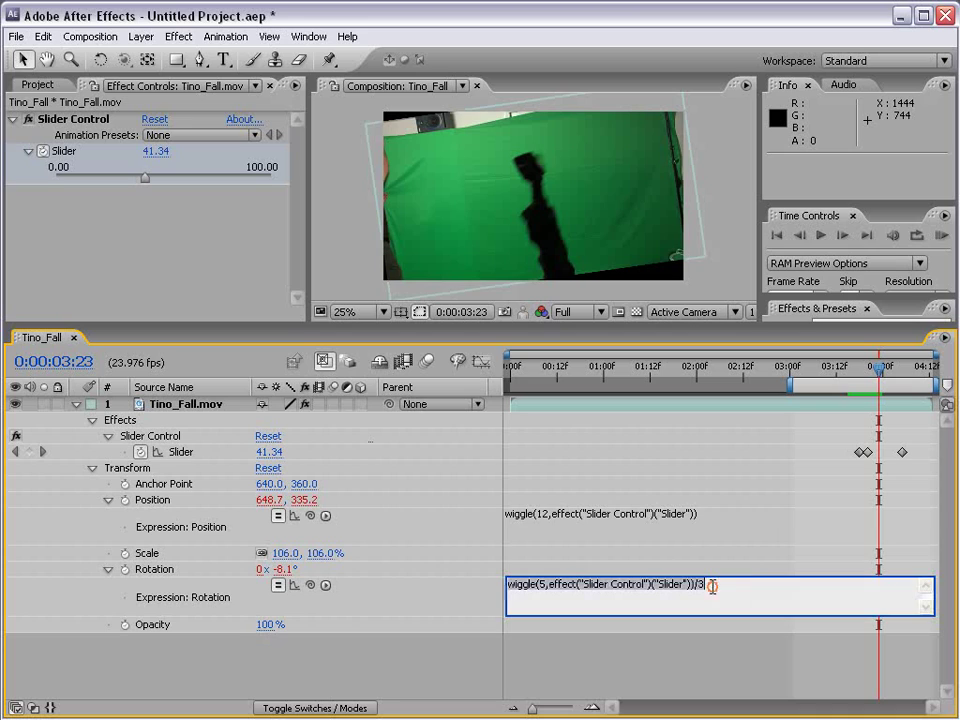
{"action": "left_click", "coordinate": [724, 585]}
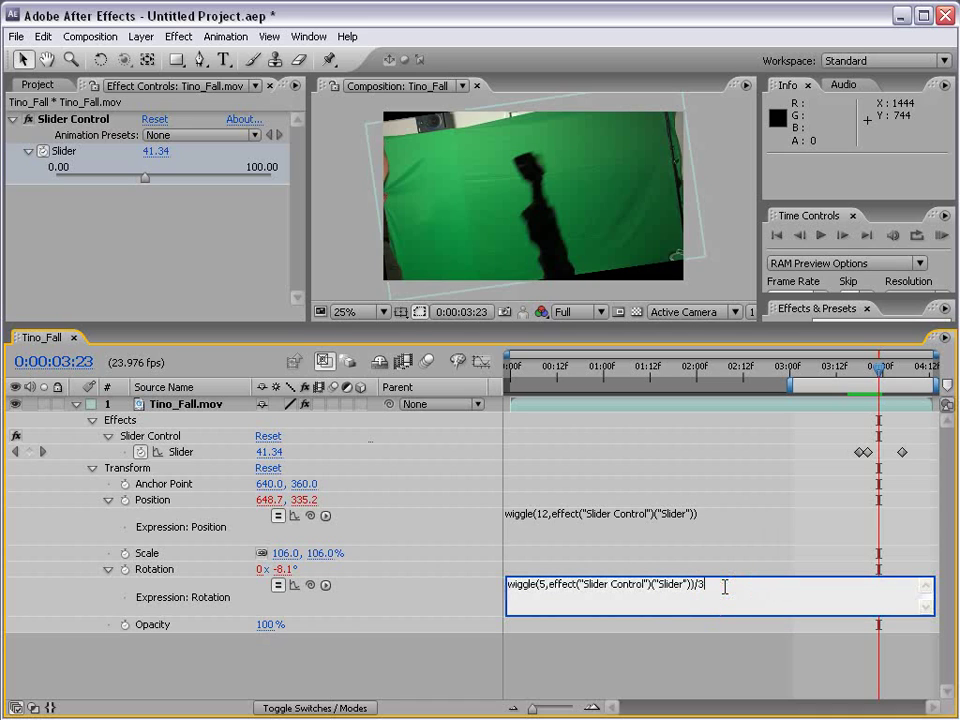
{"action": "key", "text": "BackSpace"}
{"action": "key", "text": "BackSpace"}
{"action": "type", "text": "*2"}
{"action": "left_click", "coordinate": [707, 666]}
{"action": "left_click", "coordinate": [858, 372]}
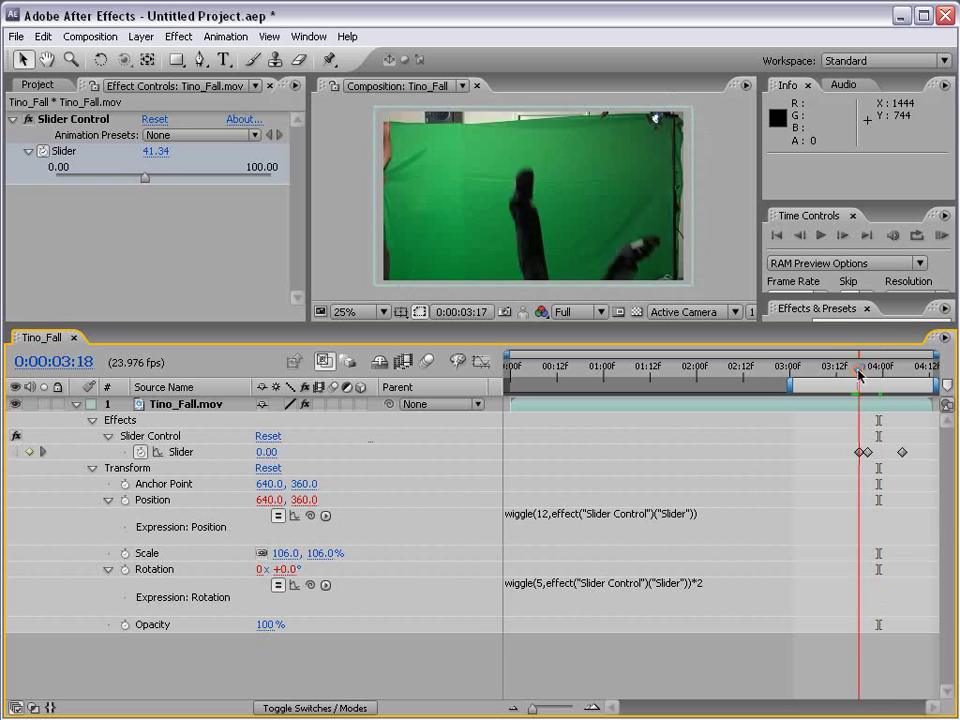
{"action": "mouse_move", "coordinate": [858, 372]}
{"action": "left_mouse_down"}
{"action": "mouse_move", "coordinate": [880, 373]}
{"action": "mouse_move", "coordinate": [856, 372]}
{"action": "left_mouse_up"}
Change the Rotation expression's *2 to /2 and commit it.
{"action": "left_click", "coordinate": [722, 583]}
{"action": "left_click", "coordinate": [722, 583]}
{"action": "key", "text": "BackSpace"}
{"action": "key", "text": "BackSpace"}
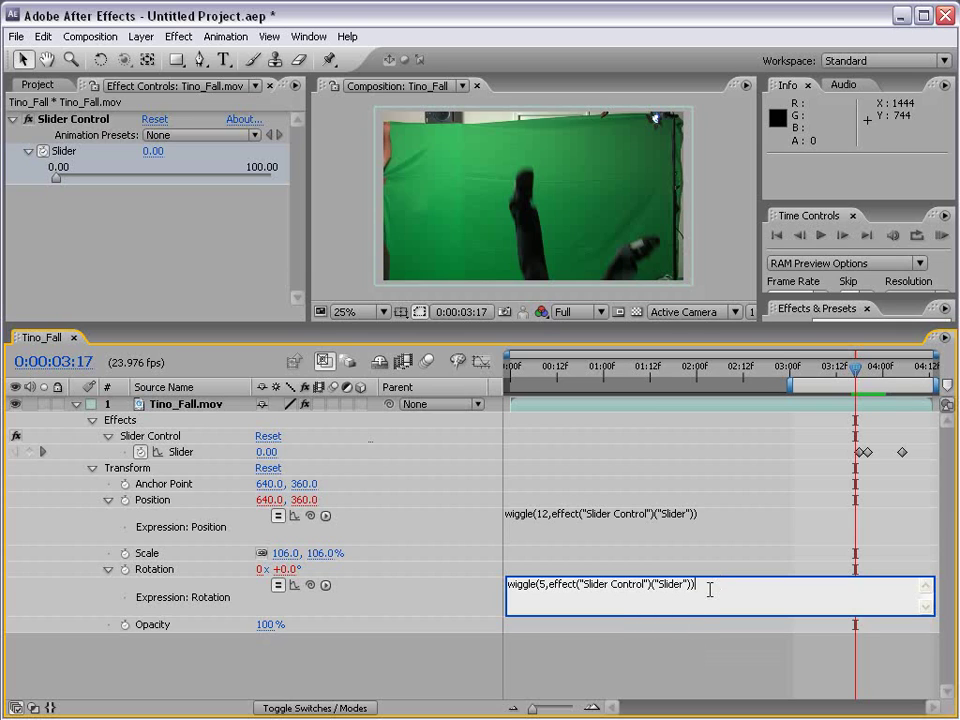
{"action": "type", "text": "/2"}
{"action": "left_click", "coordinate": [613, 657]}
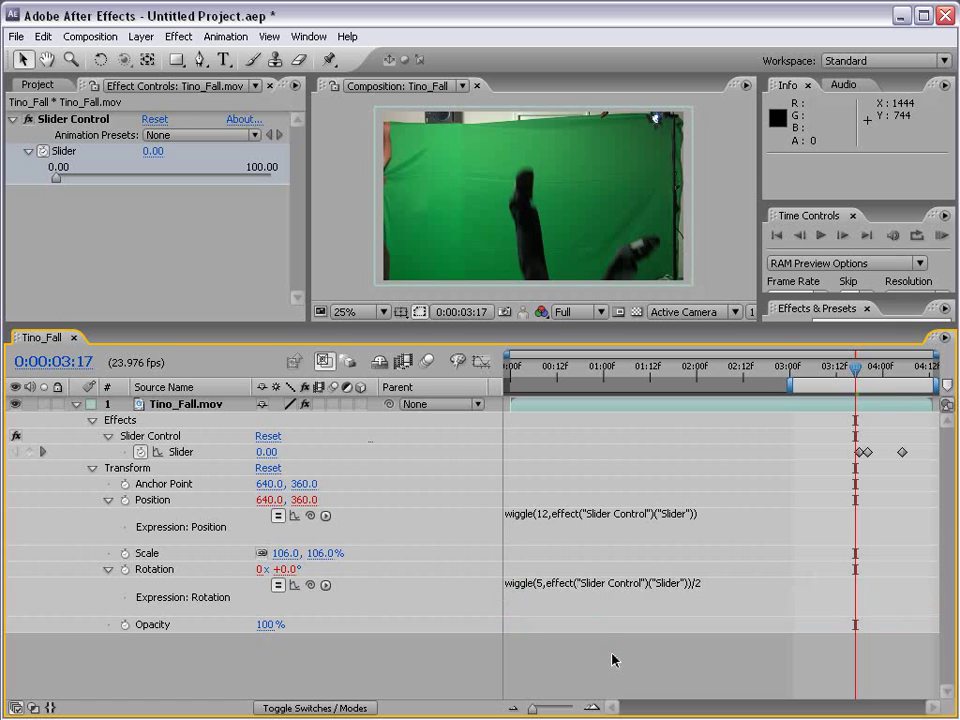